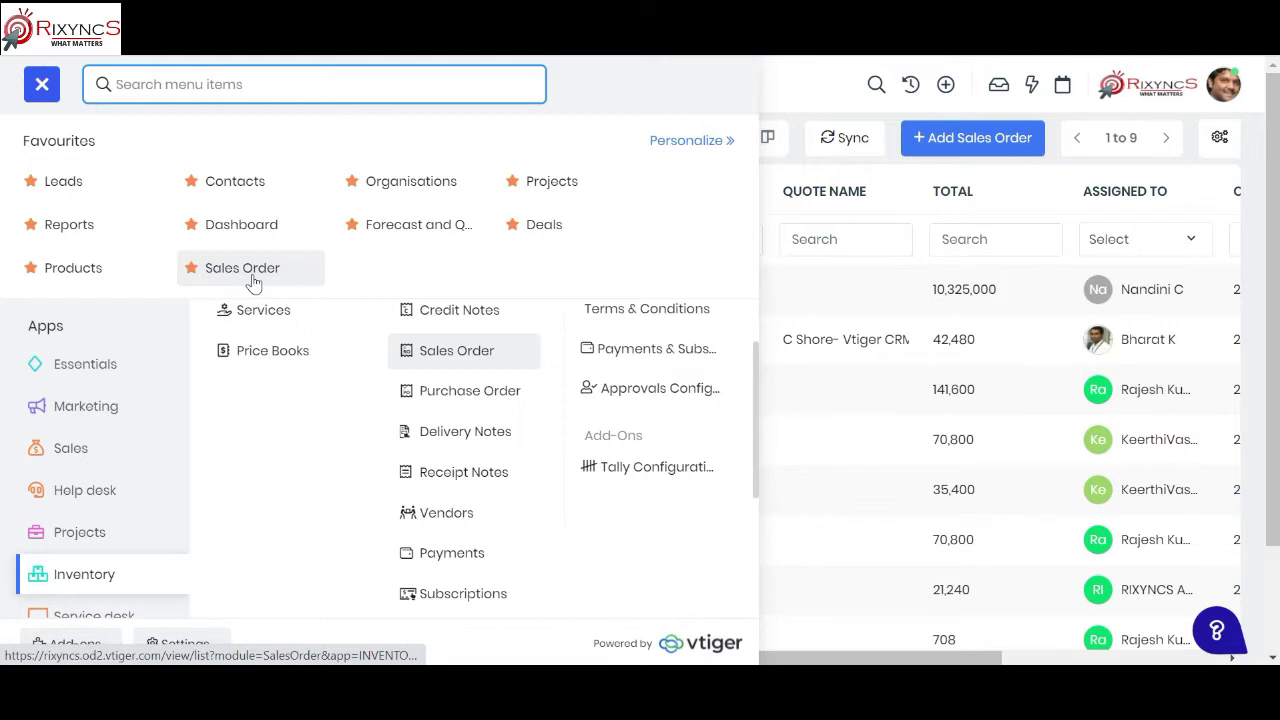
Open the sales order "Inventory Requistion from Production Department" from the Sales Order list.
click(253, 283)
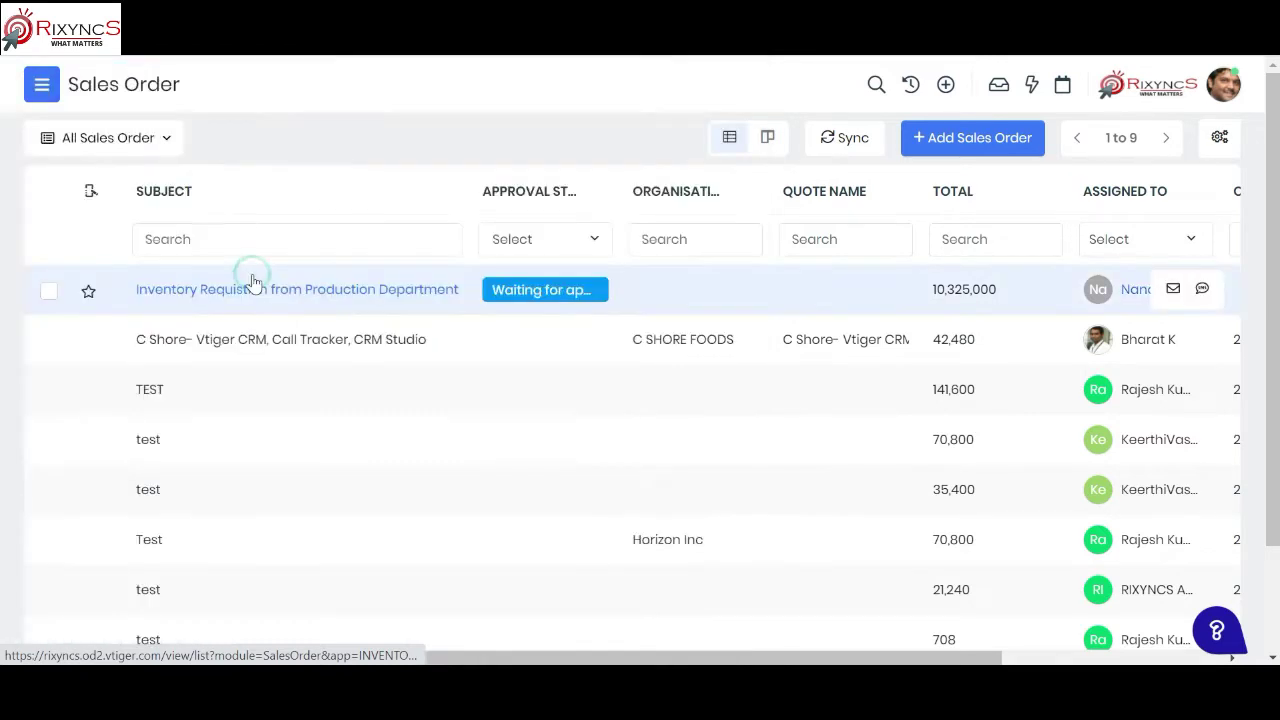
click(283, 302)
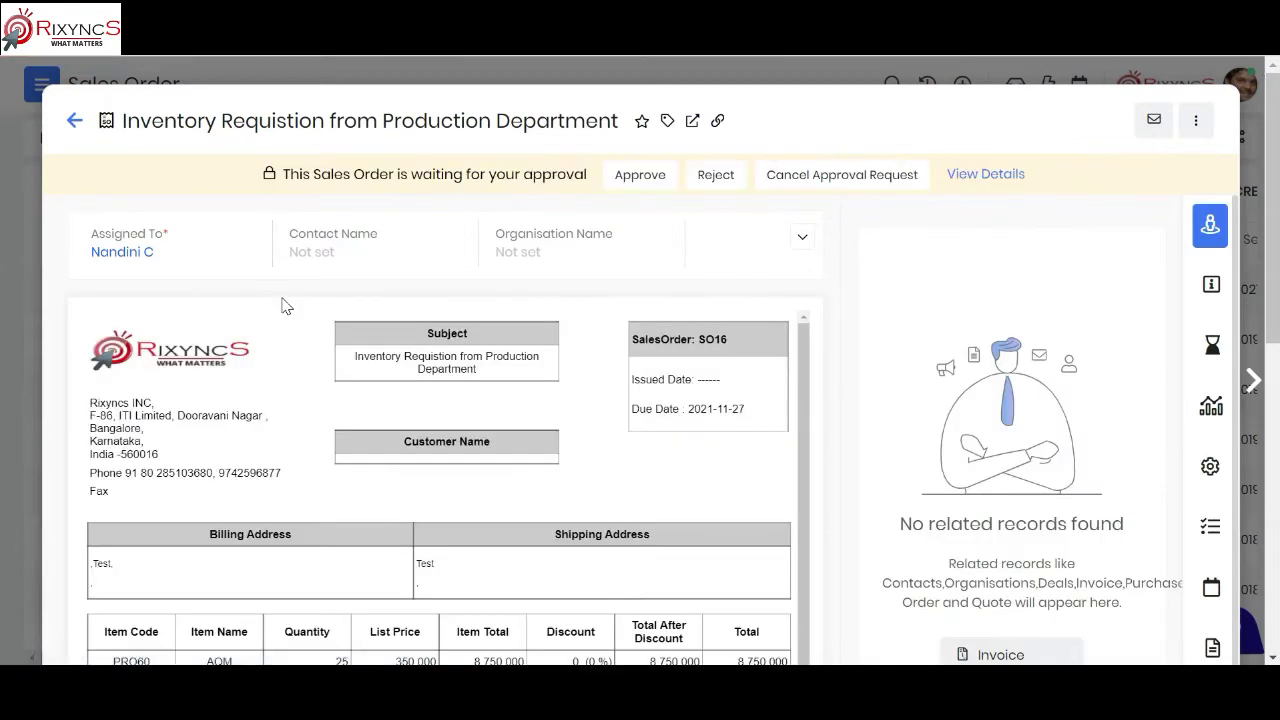
scroll(297, 462, down, 1)
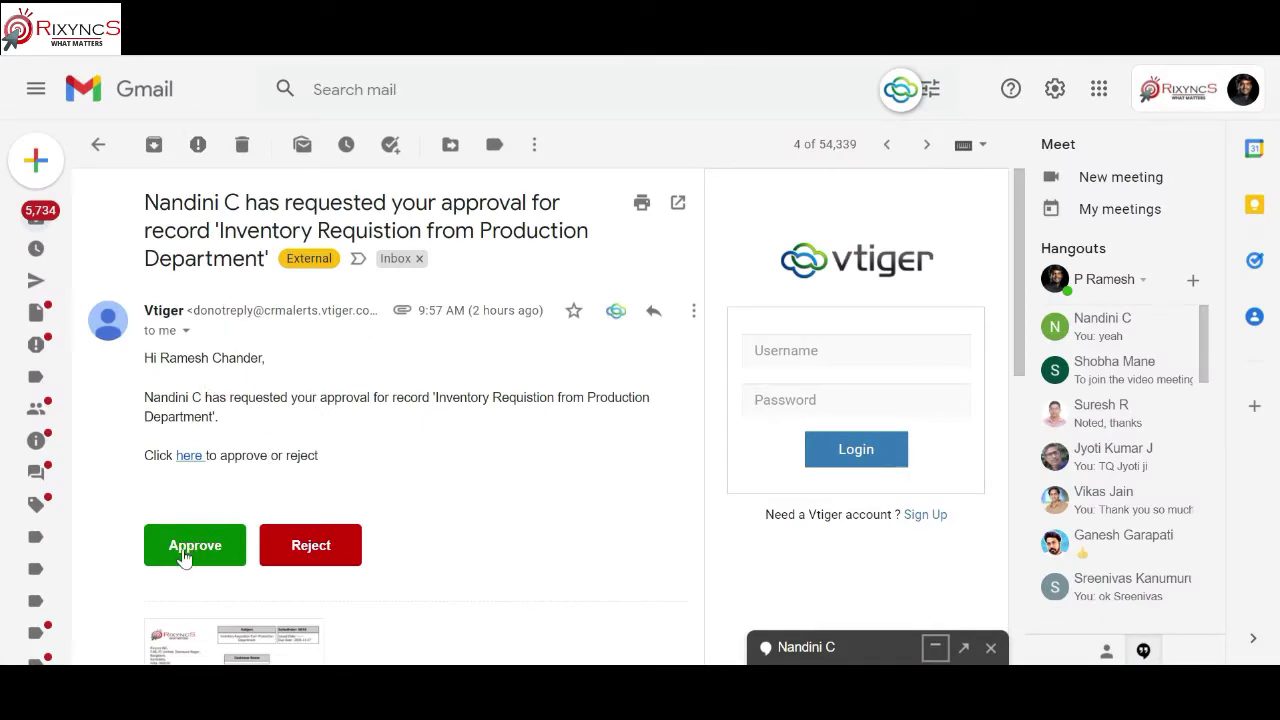
Review the approval request email with its PDF attachment and the sales order's requester note and approval details.
scroll(472, 537, down, 2)
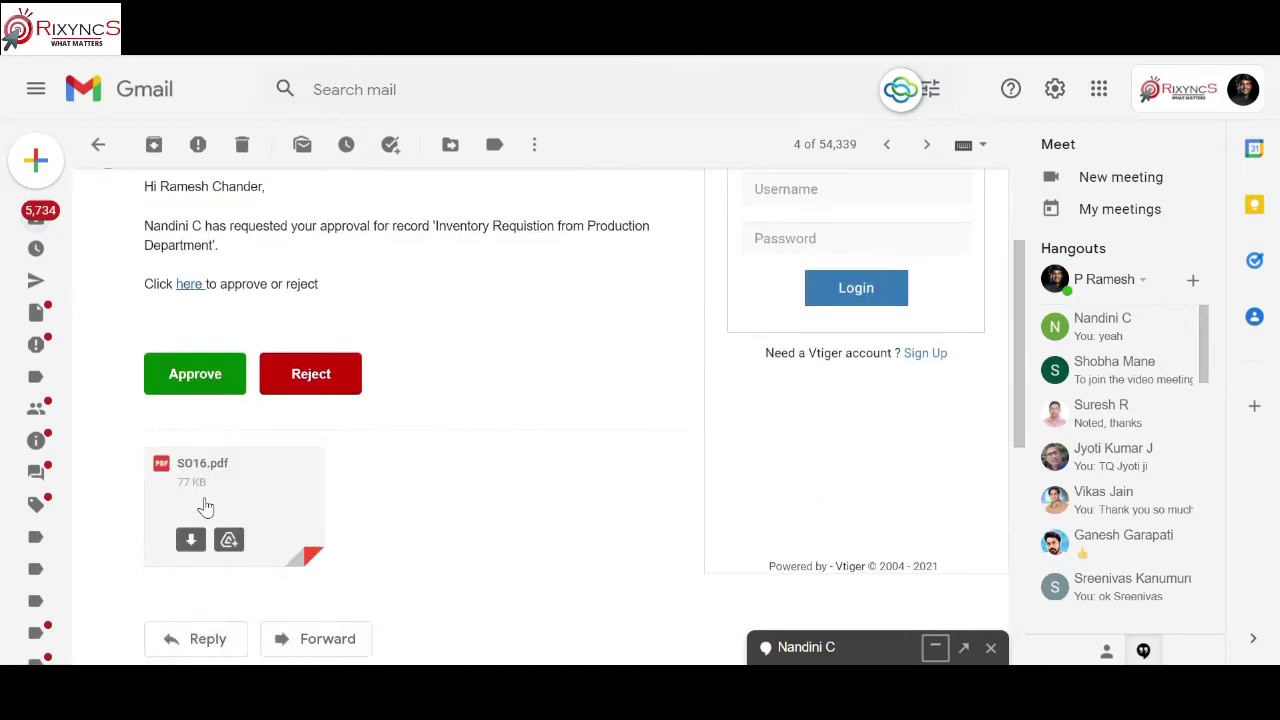
scroll(480, 486, up, 2)
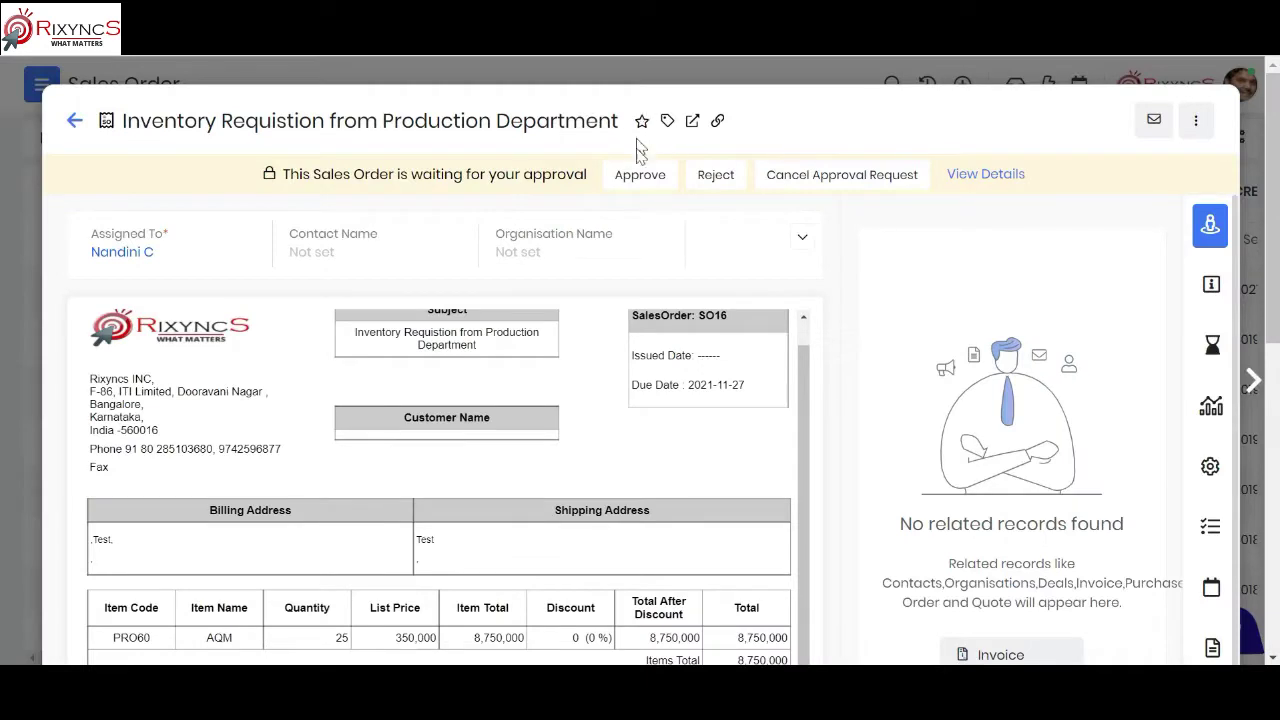
click(983, 175)
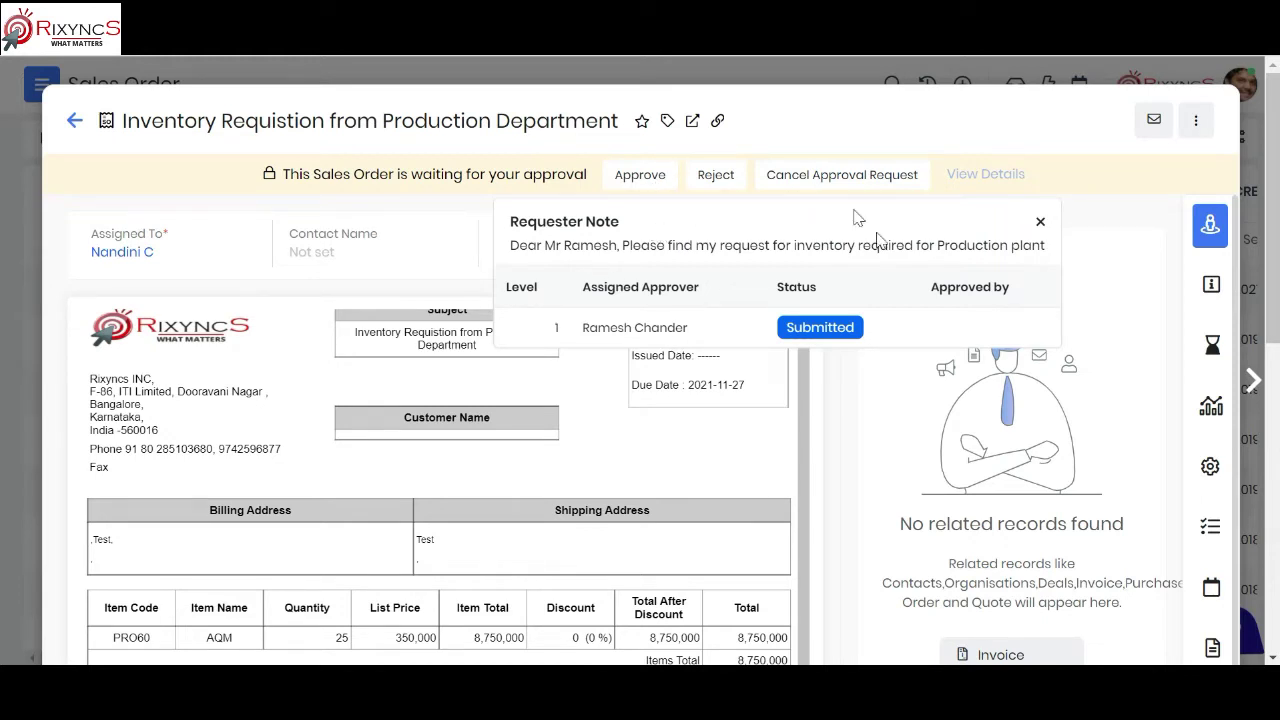
mouse_move(1185, 650)
Approve the sales order with "looks good" as the reason to approve.
click(626, 177)
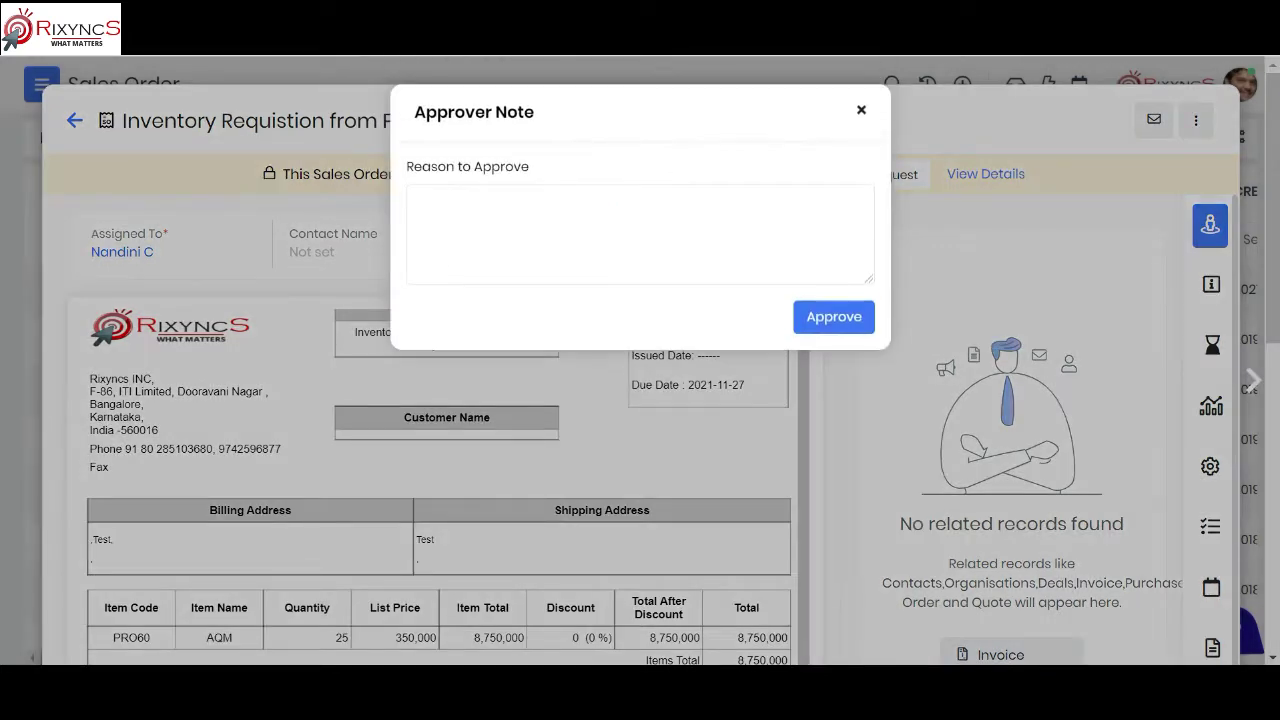
click(598, 214)
text(looks good)
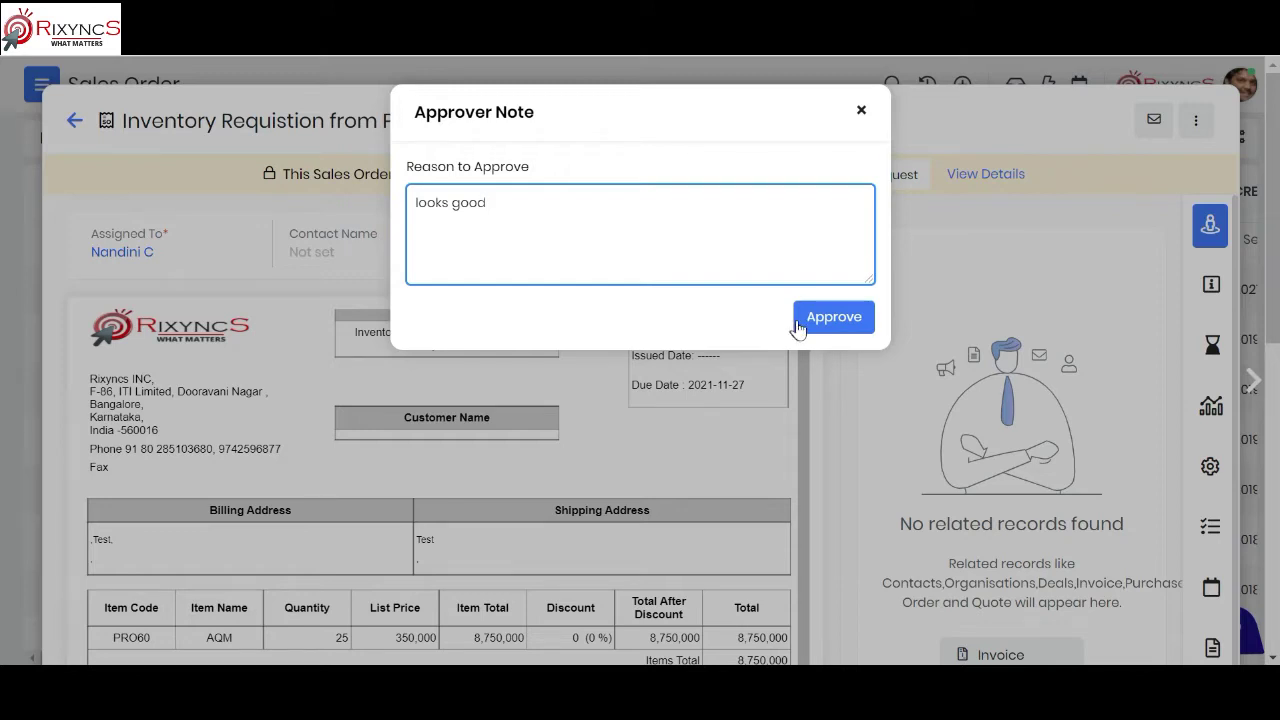
click(817, 326)
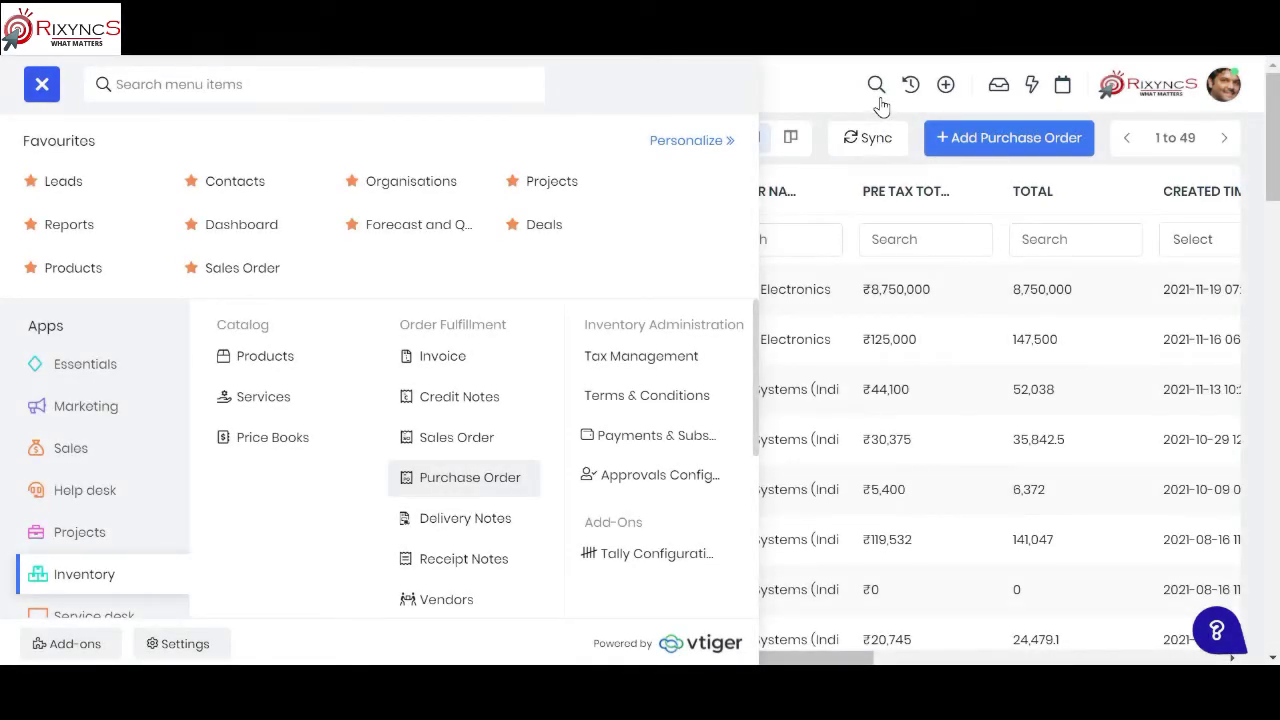
View the purchase order "Nov 2021-Production Purchase Requistion" and return to the Purchase Order list.
click(469, 478)
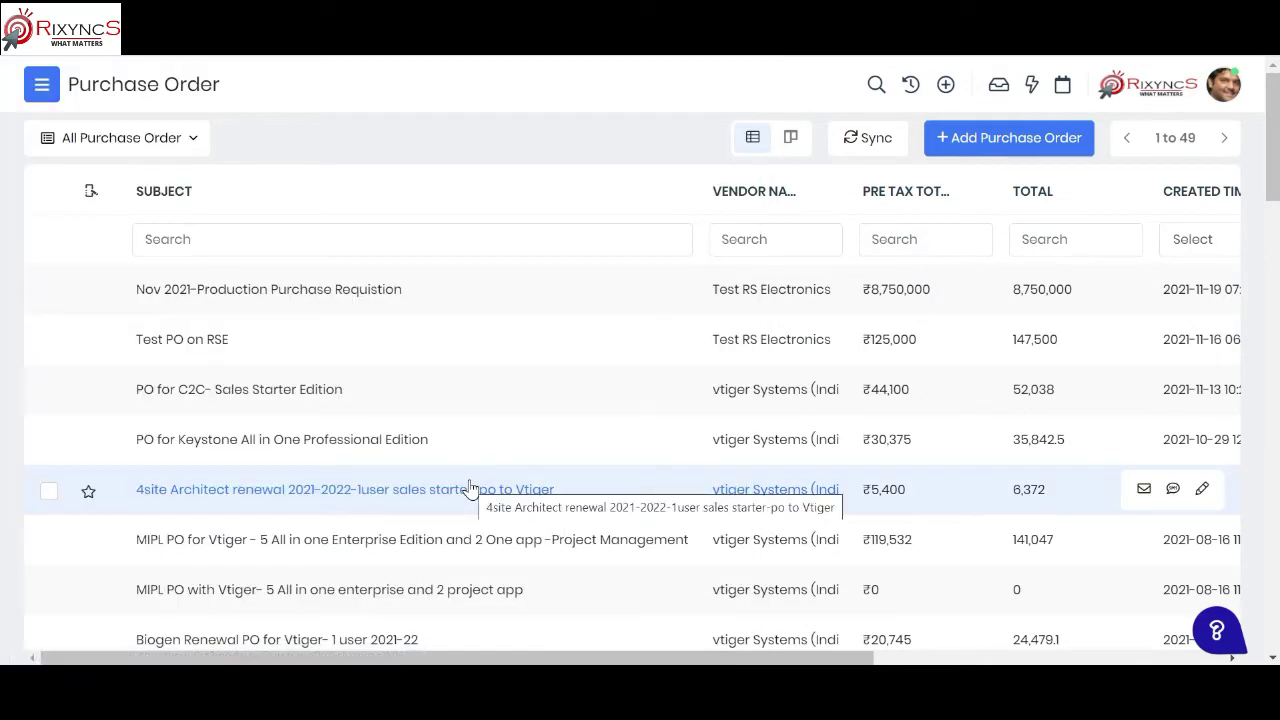
click(250, 297)
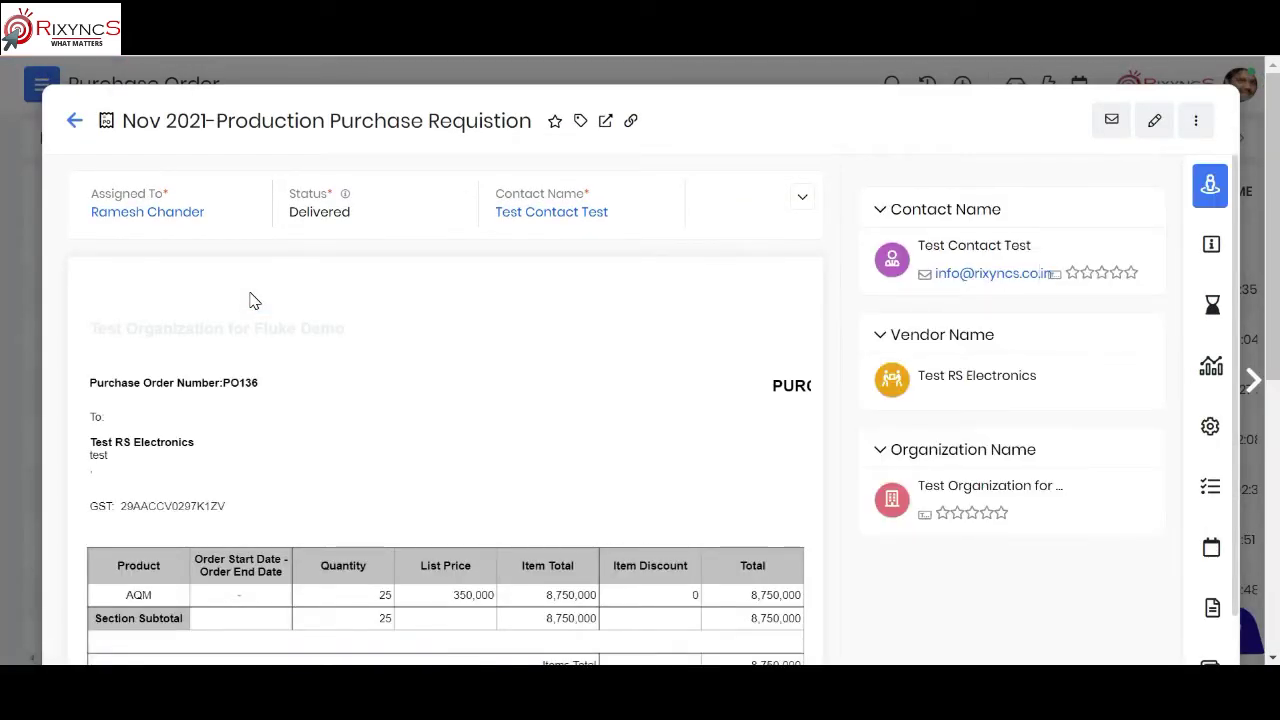
click(74, 121)
Reopen the approved sales order "Inventory Requistion from Production Department" from the Sales Order list.
click(40, 84)
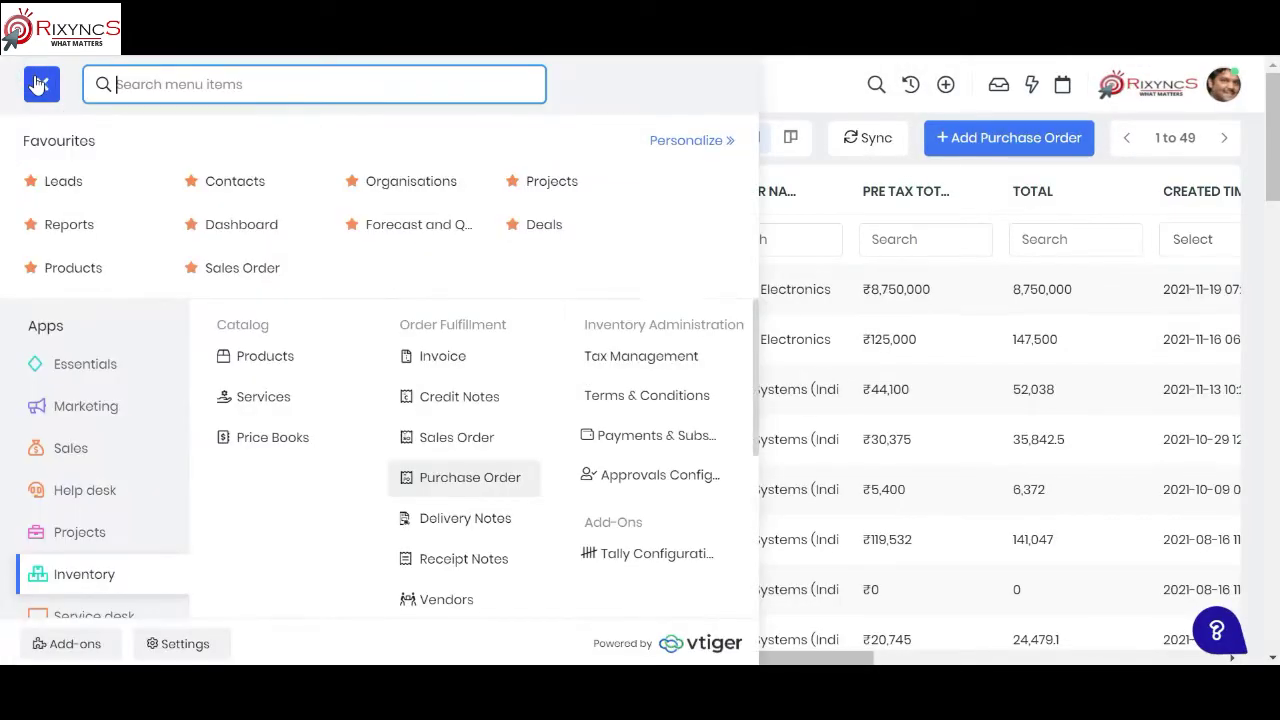
click(220, 281)
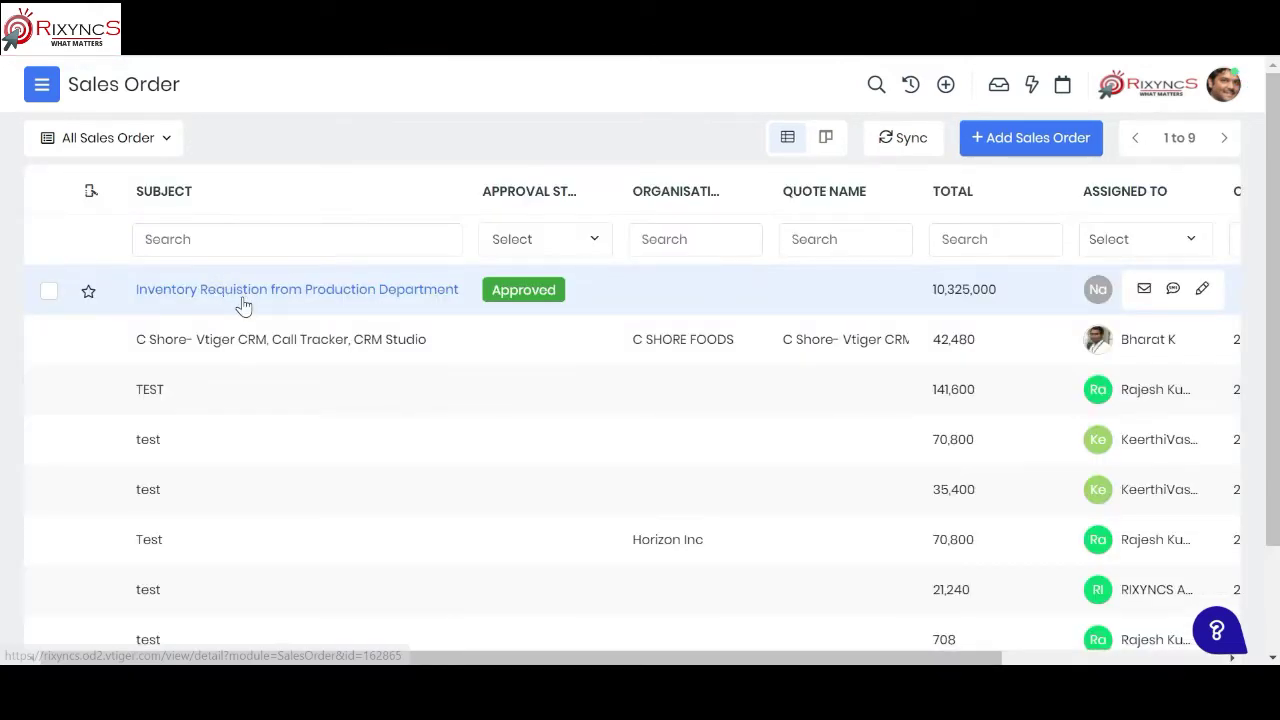
click(240, 298)
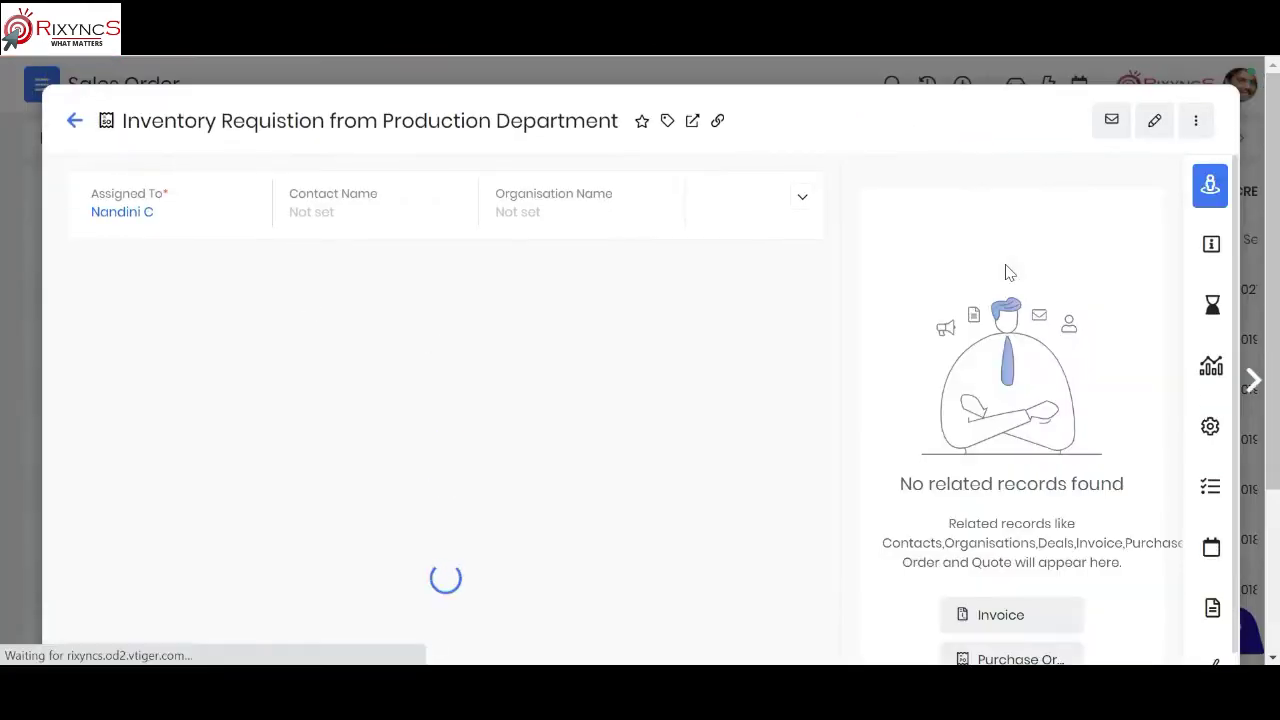
Start a linked purchase order from the sales order, copying over its Terms and Conditions text.
click(1201, 123)
scroll(1109, 350, down, 2)
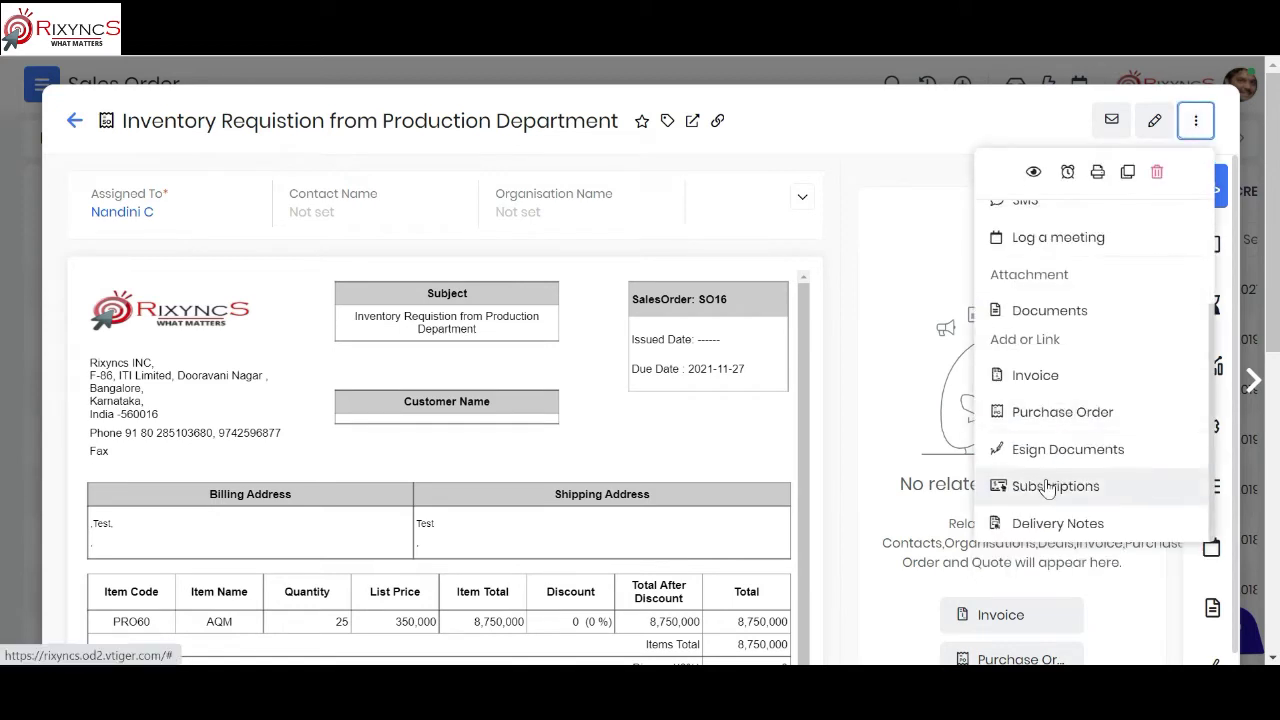
scroll(1048, 486, down, 1)
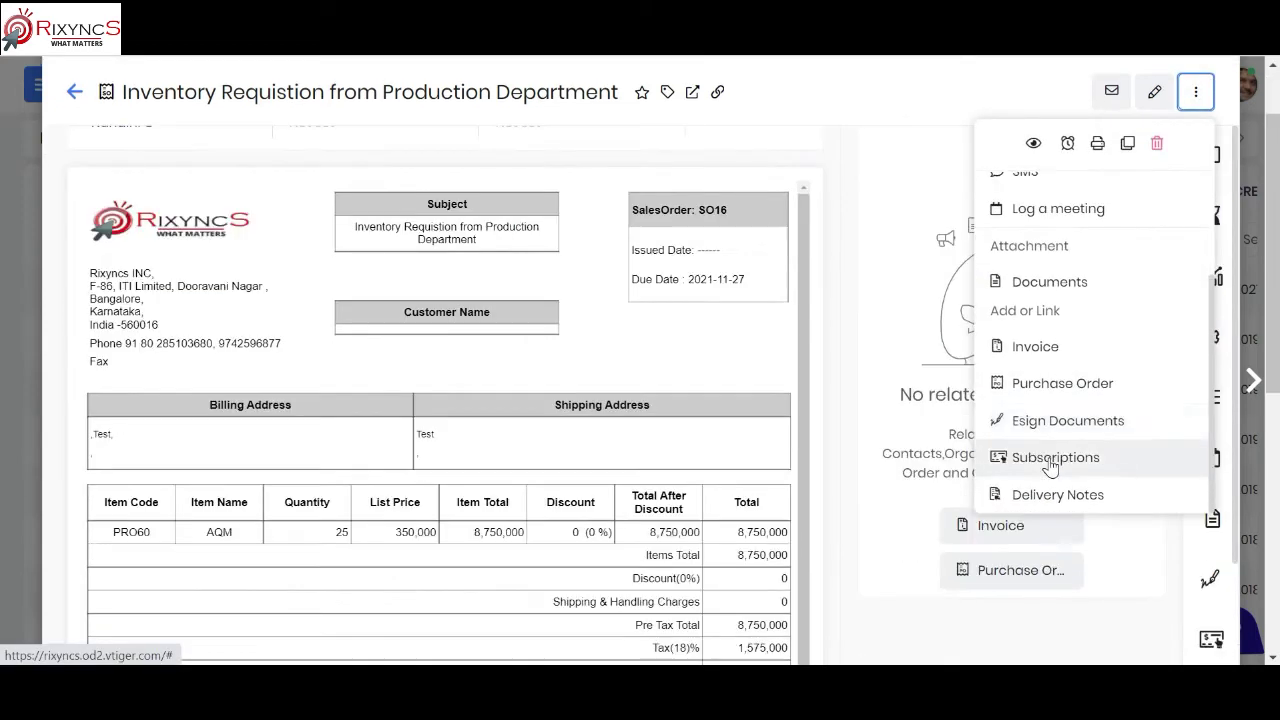
click(1047, 390)
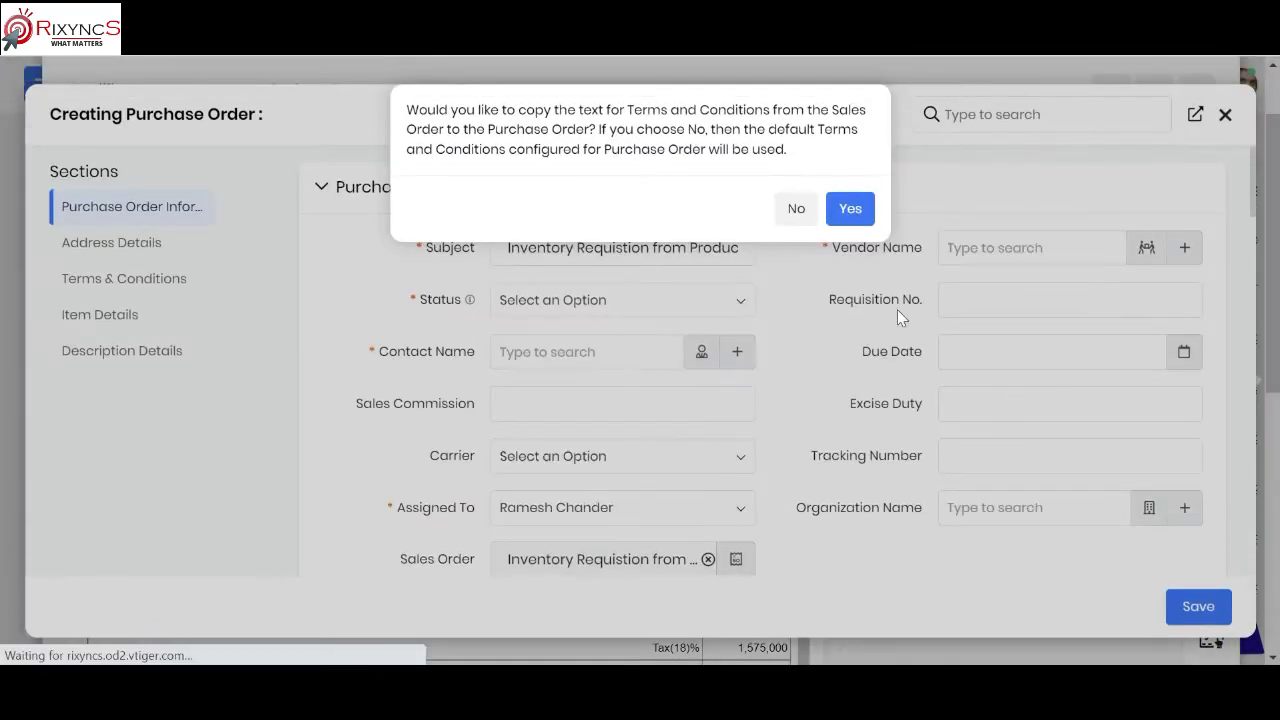
click(849, 210)
Review the new purchase order's address and item details and discard it without saving.
scroll(800, 443, down, 8)
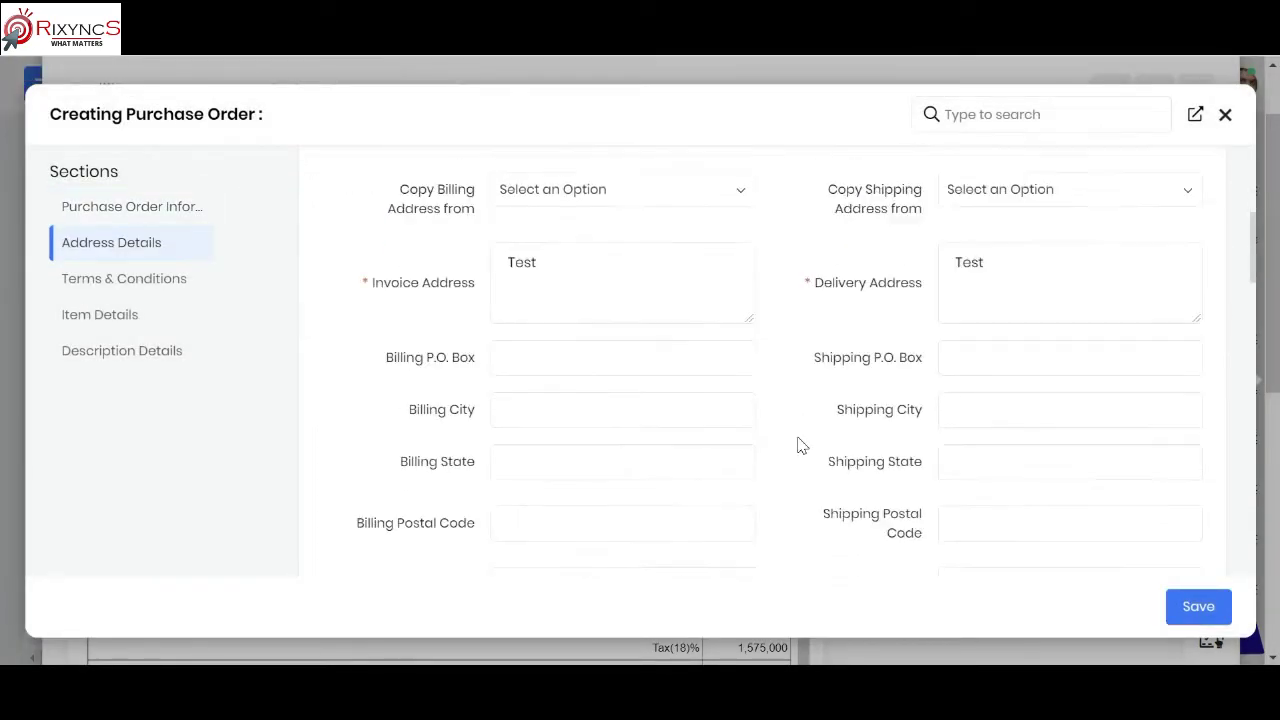
scroll(797, 446, down, 5)
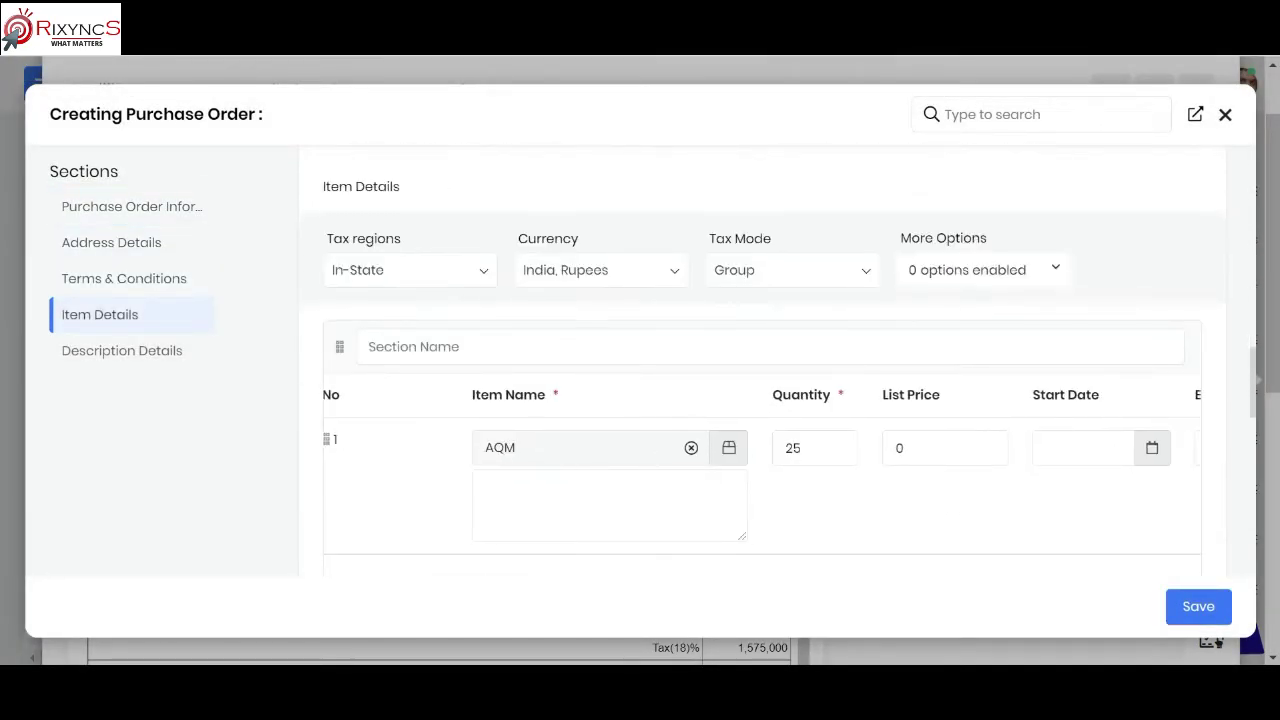
click(1225, 114)
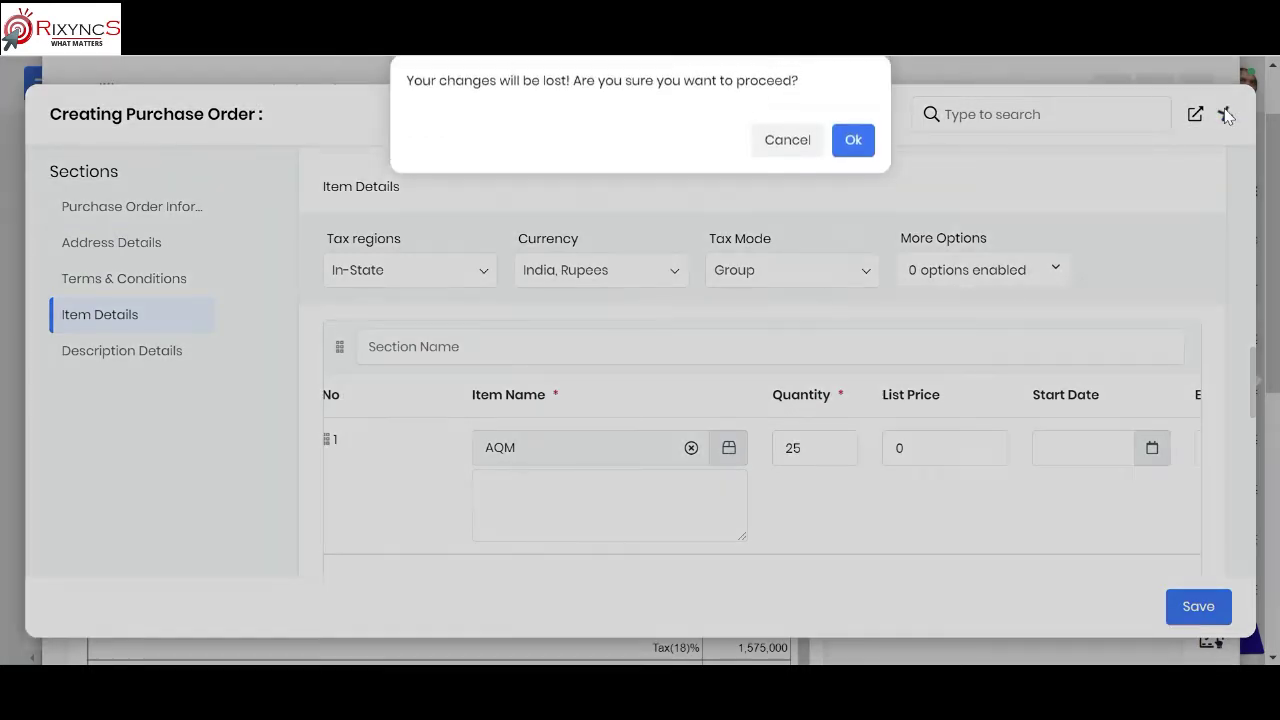
click(850, 168)
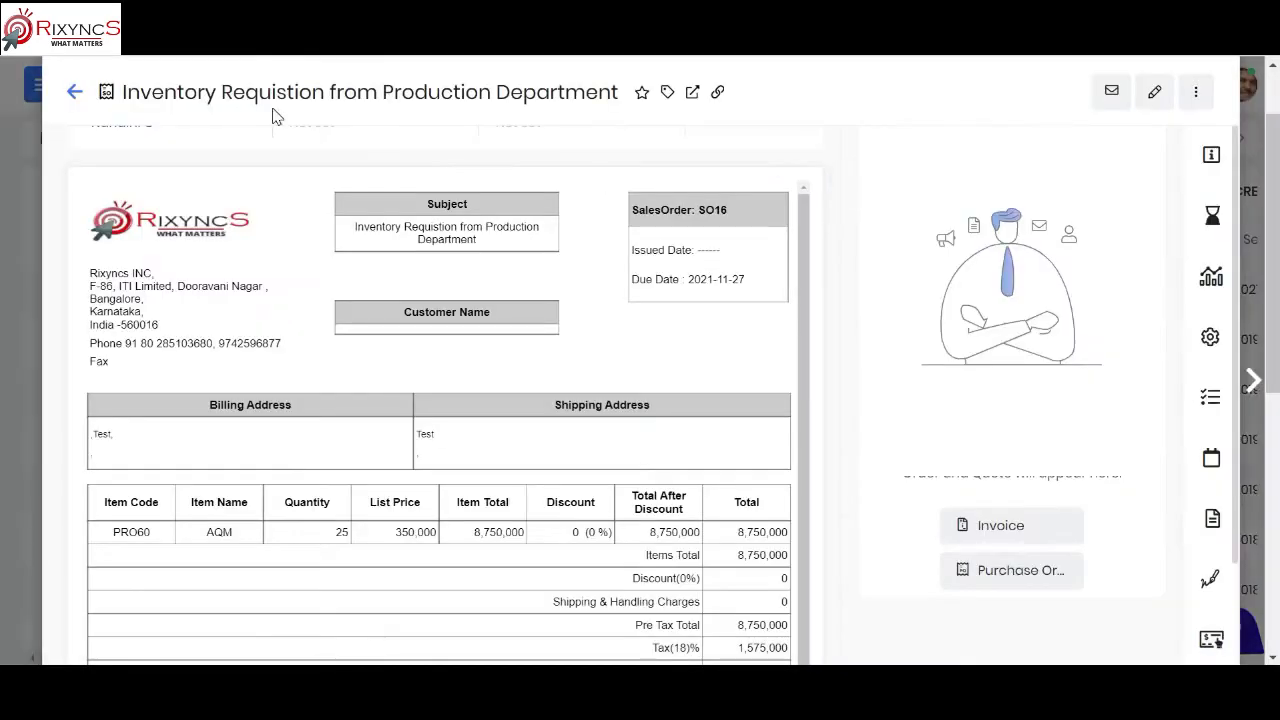
Leave the sales order and open the purchase order "Nov 2021-Production Purchase Requistion".
click(74, 92)
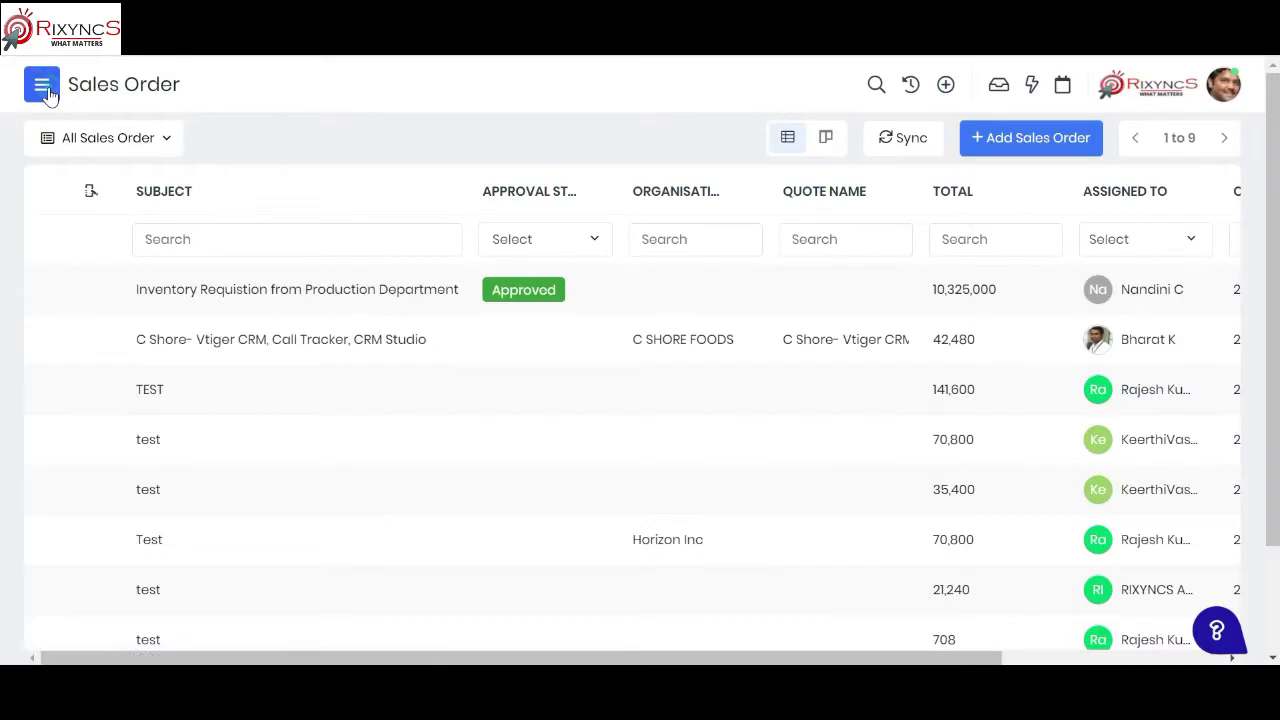
click(44, 88)
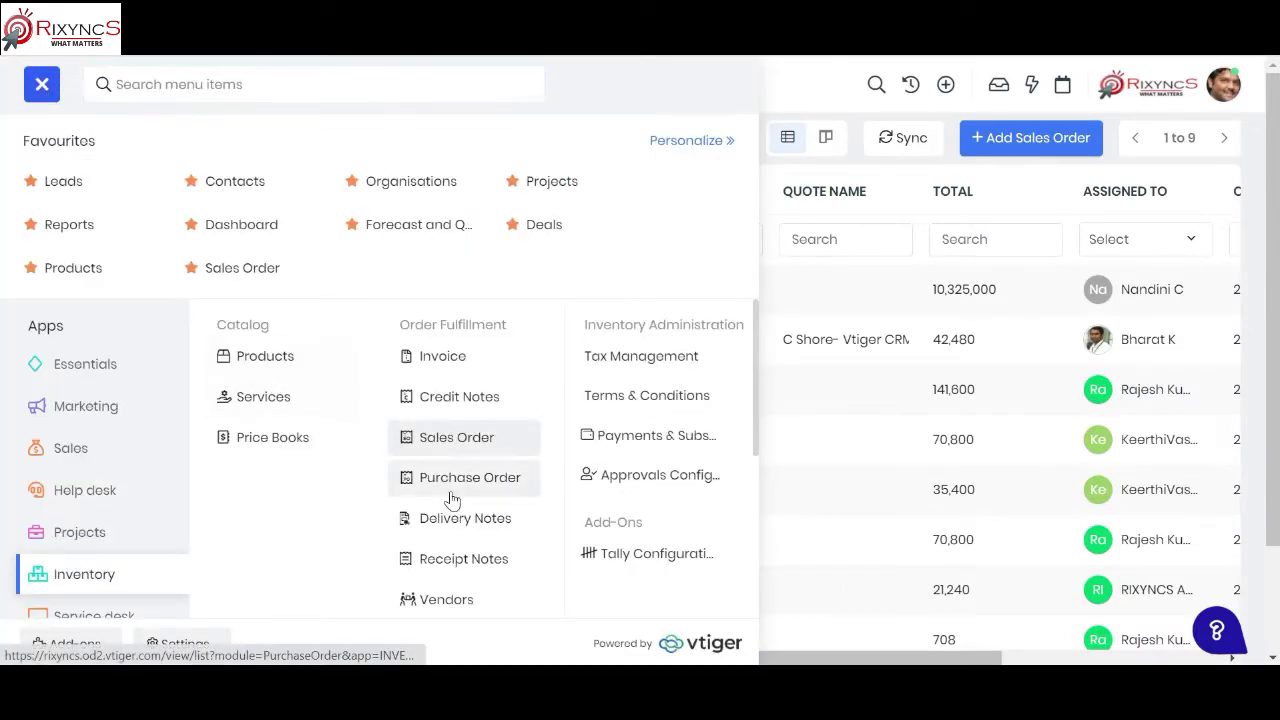
click(452, 490)
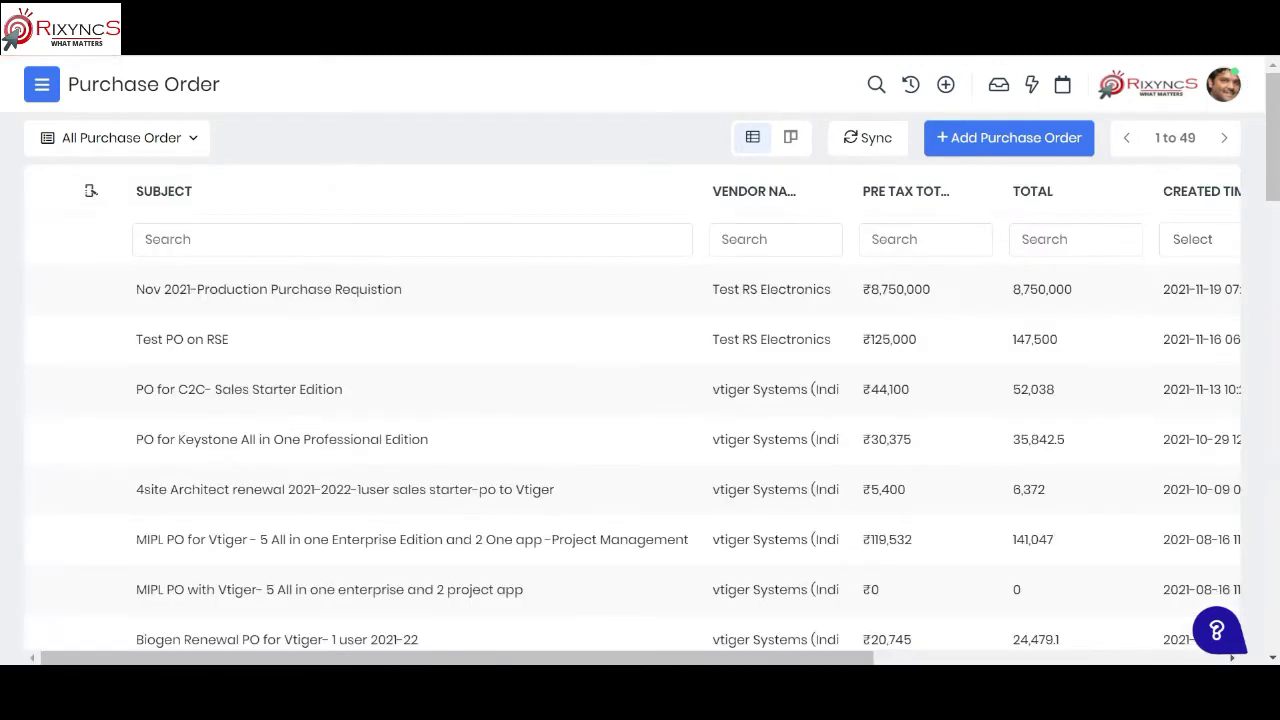
click(187, 307)
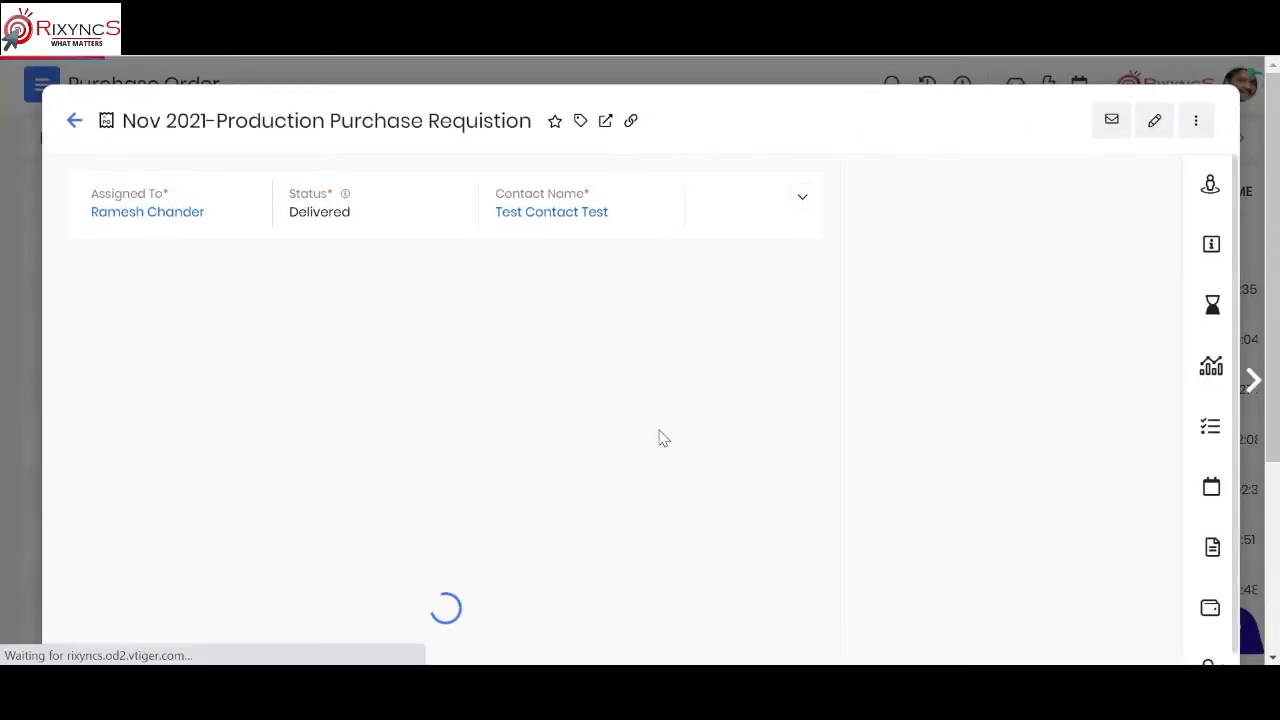
Preview the purchase order's printout with the Rix_Vendor-Purchase Order template and close the preview.
click(1195, 122)
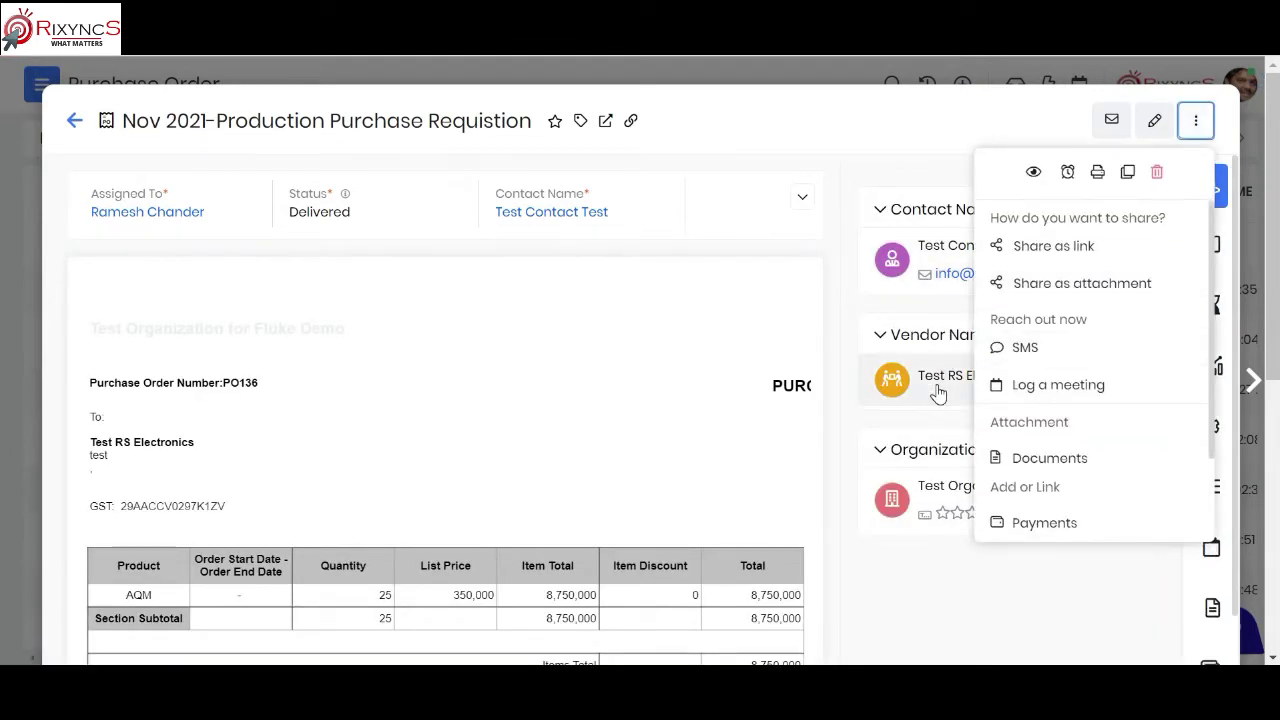
click(1099, 176)
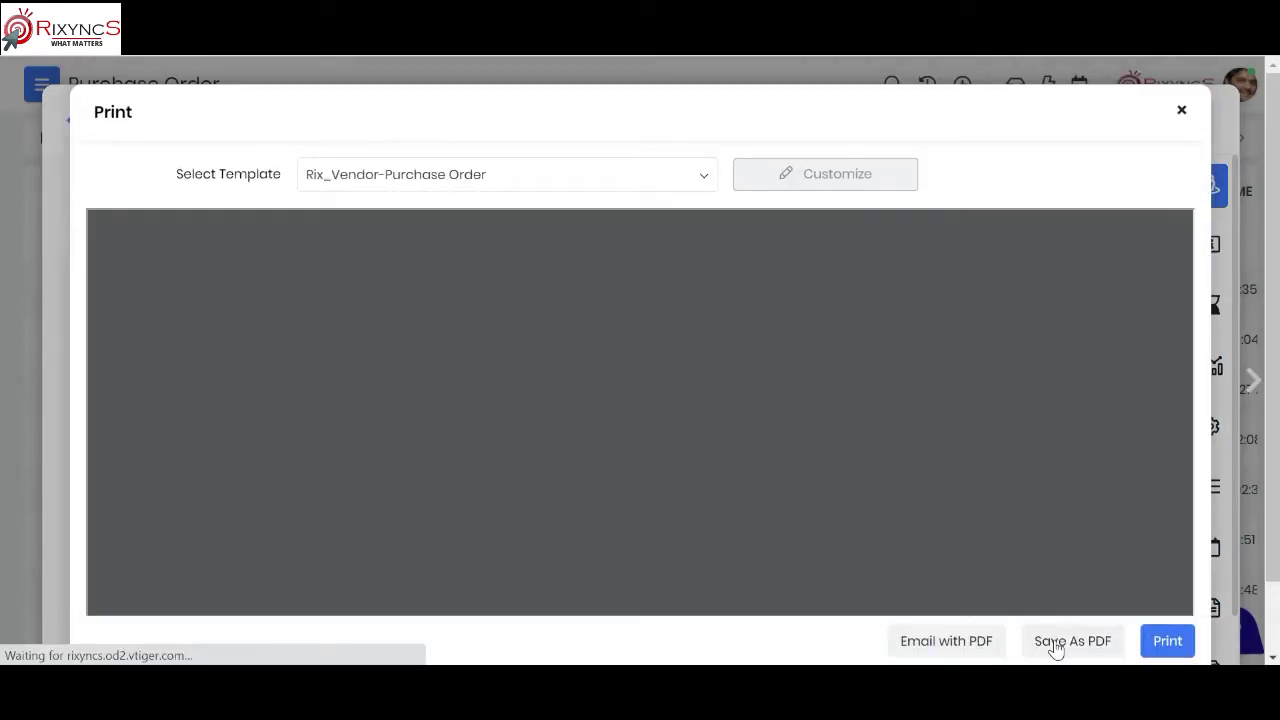
scroll(735, 468, down, 2)
scroll(735, 468, down, 5)
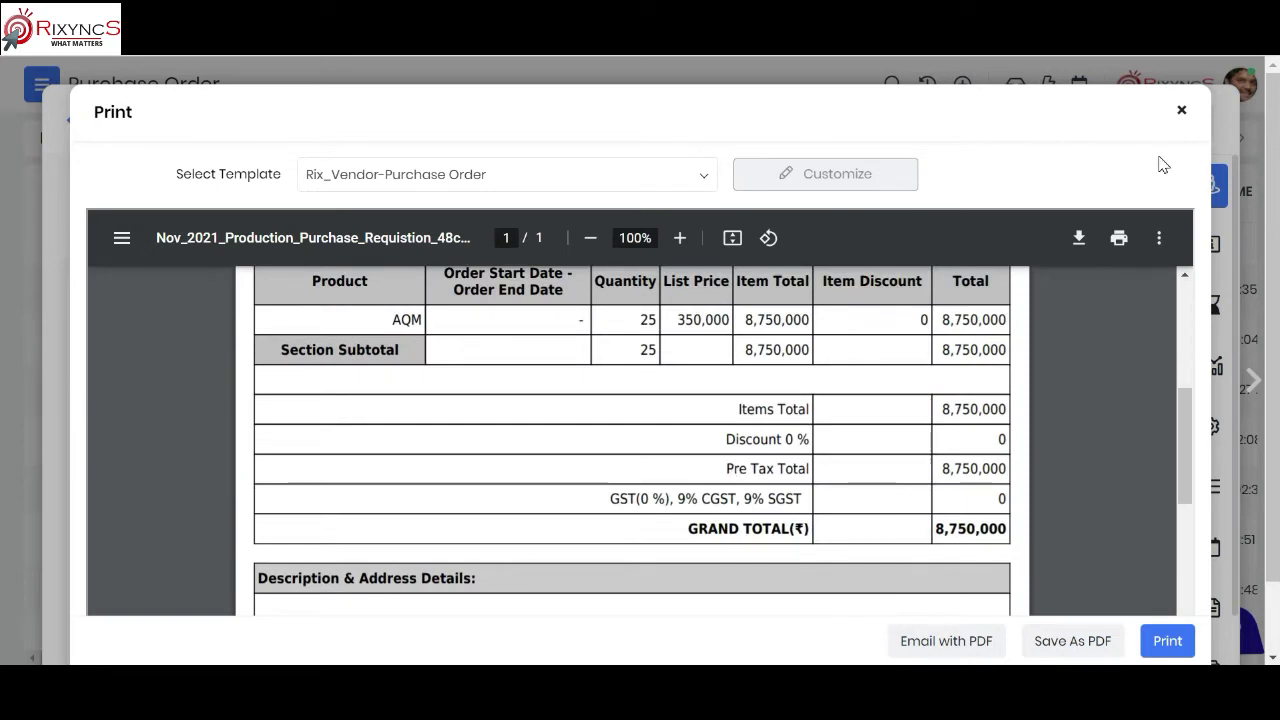
click(1182, 113)
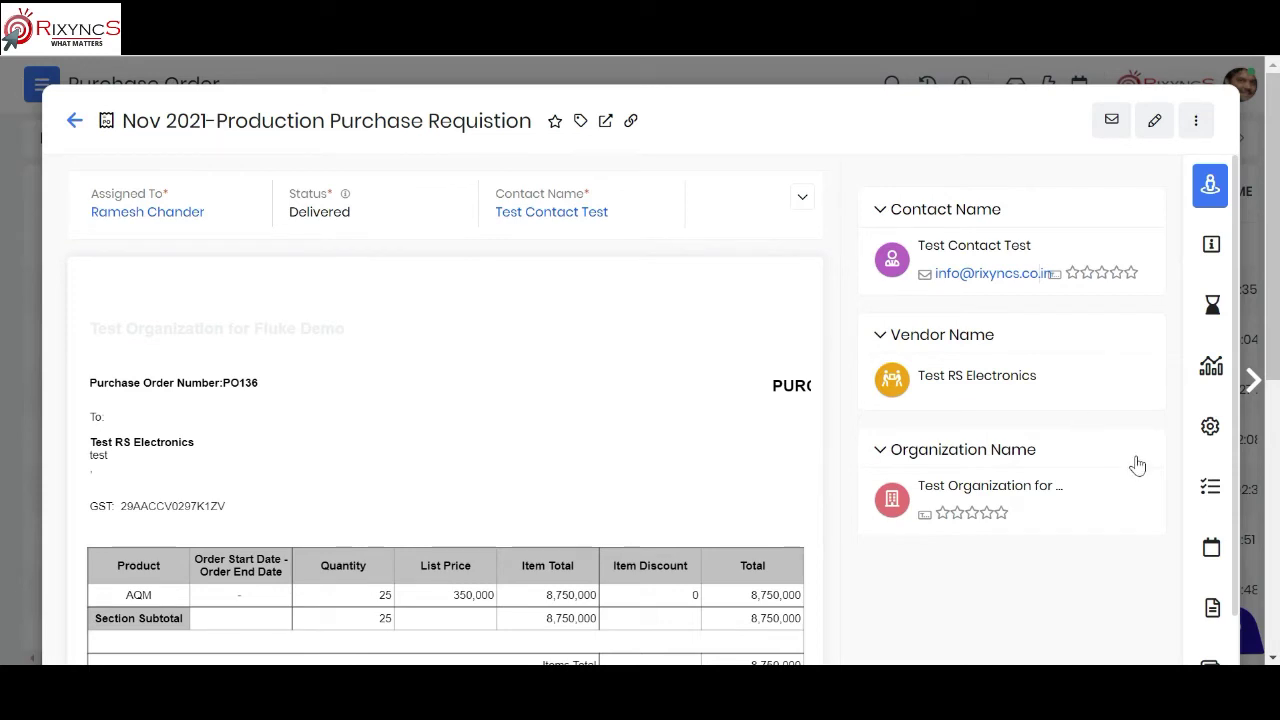
Examine the purchase order's totals, related record sections and delivery status.
scroll(1180, 560, down, 2)
mouse_move(1209, 541)
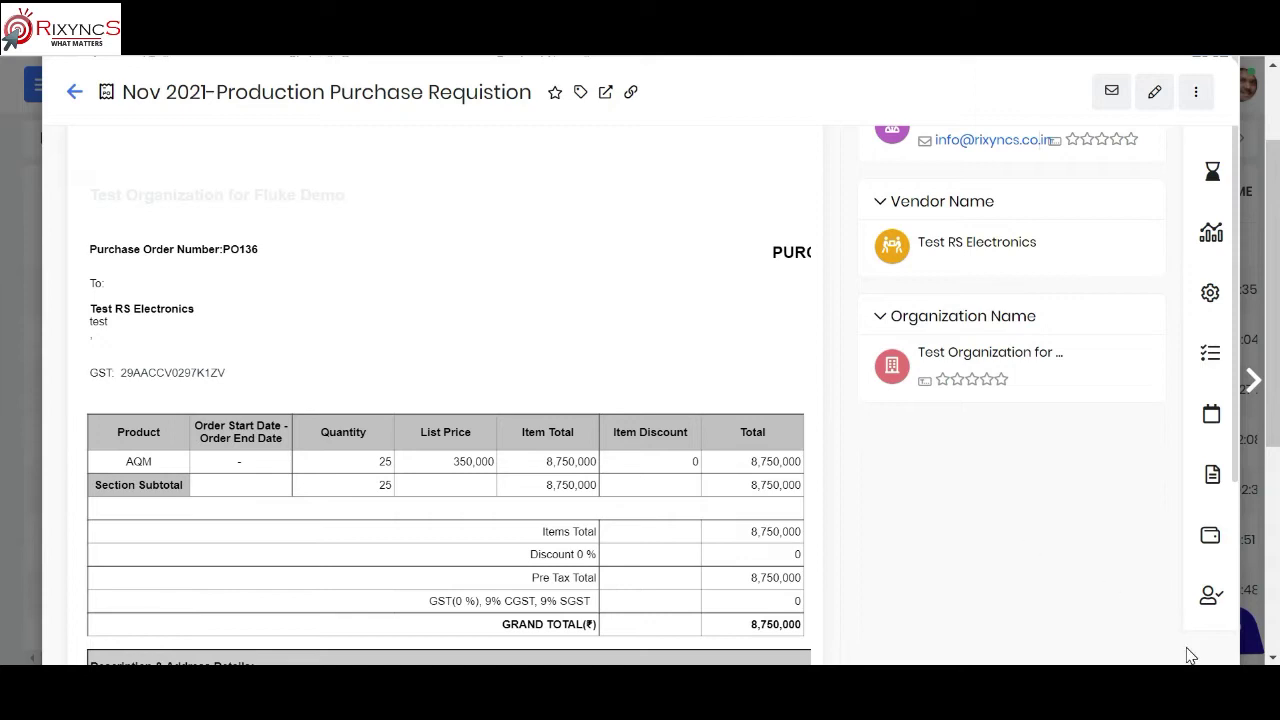
mouse_move(1197, 606)
scroll(1199, 608, down, 3)
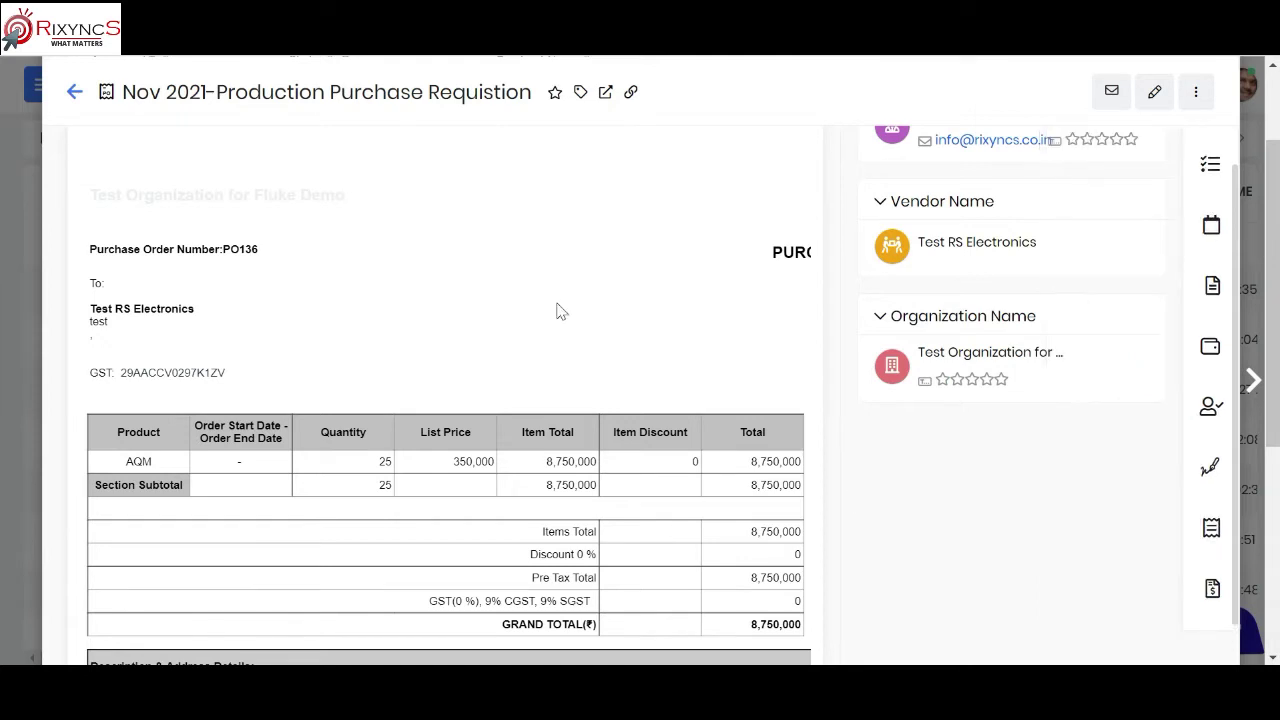
scroll(557, 309, up, 2)
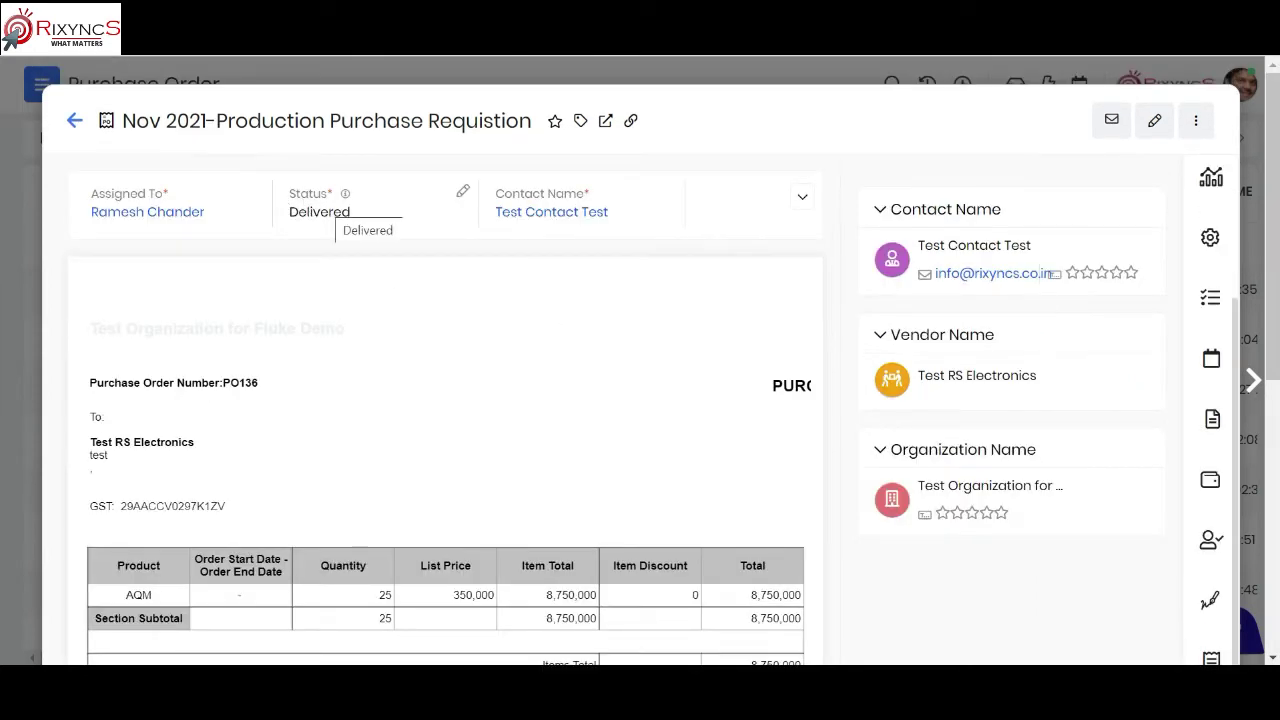
Open the sales order "Raw Material Indent-ShopFloor 1" and review its item lines and related records.
key(Escape)
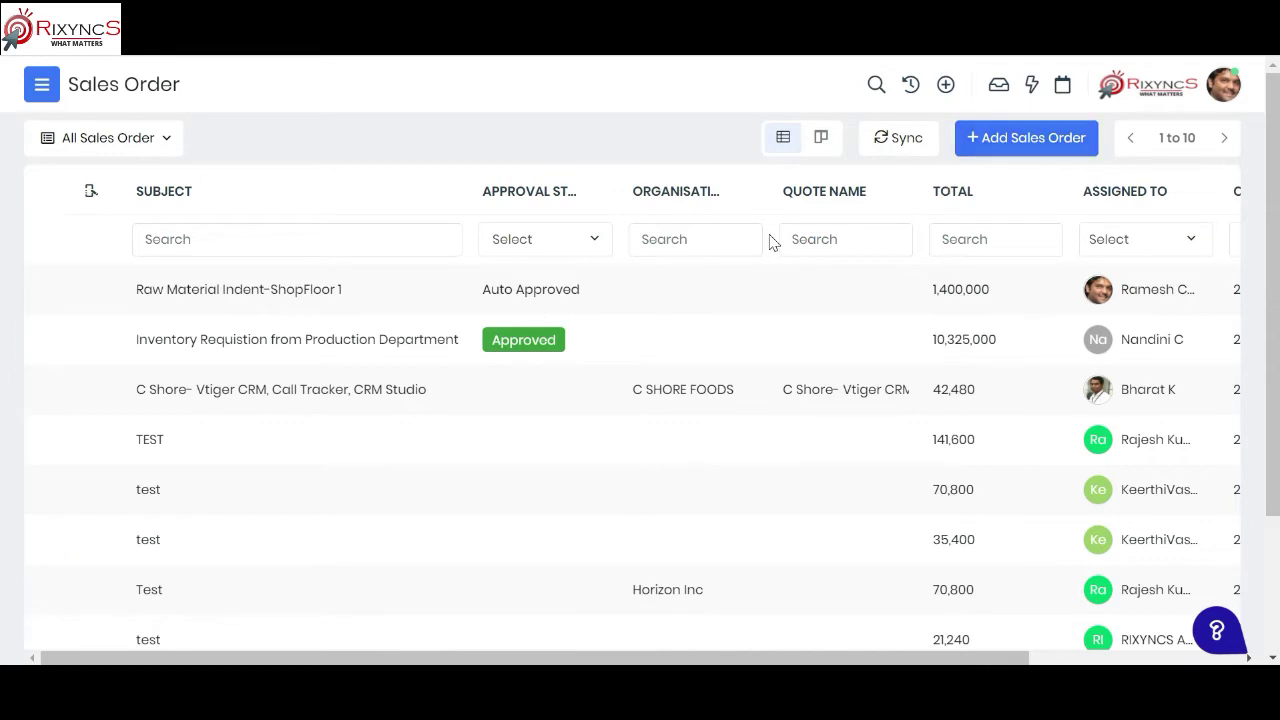
click(285, 300)
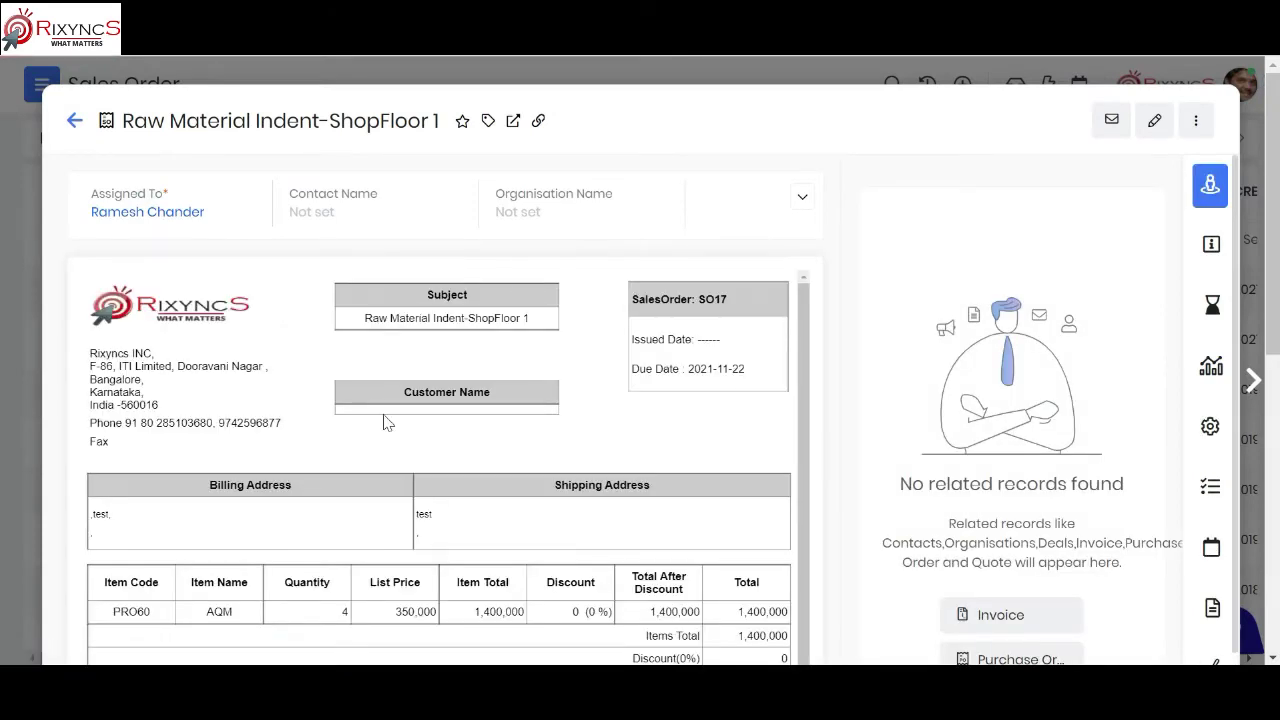
scroll(284, 500, down, 3)
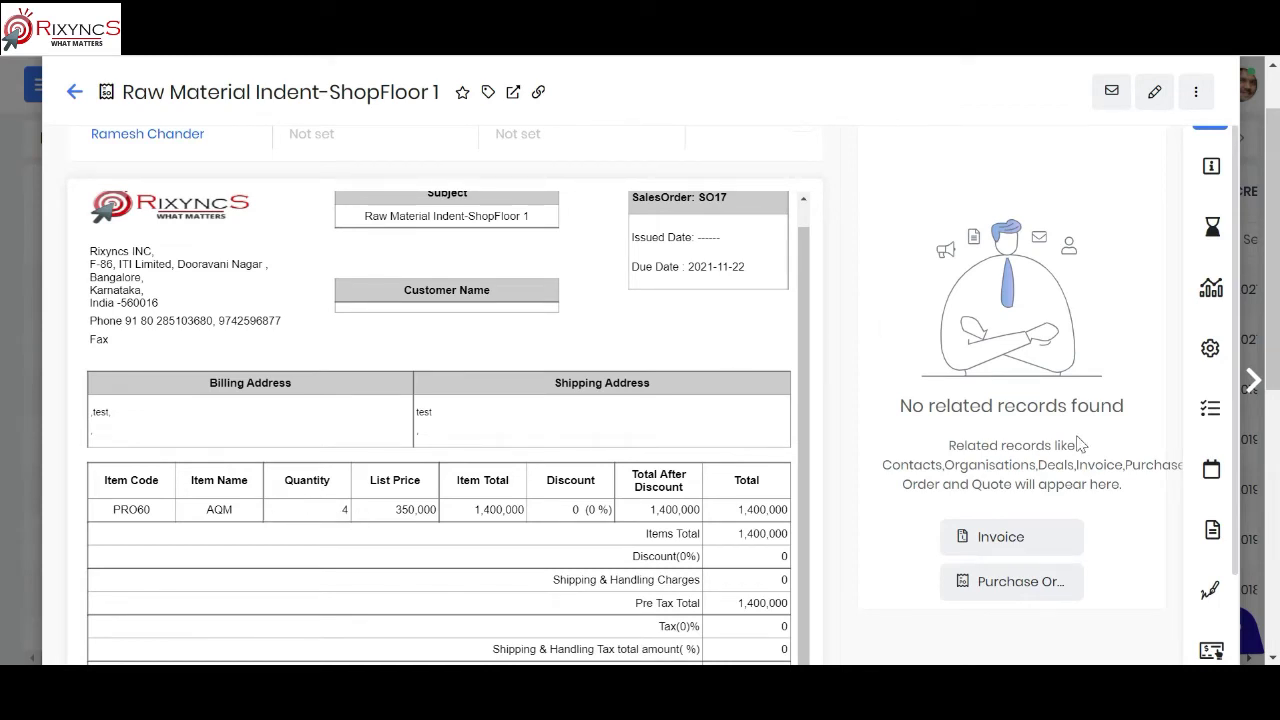
Open the sales order's full details, review its address and item quantity information, and return to the order summary.
scroll(1083, 444, up, 1)
mouse_move(1172, 260)
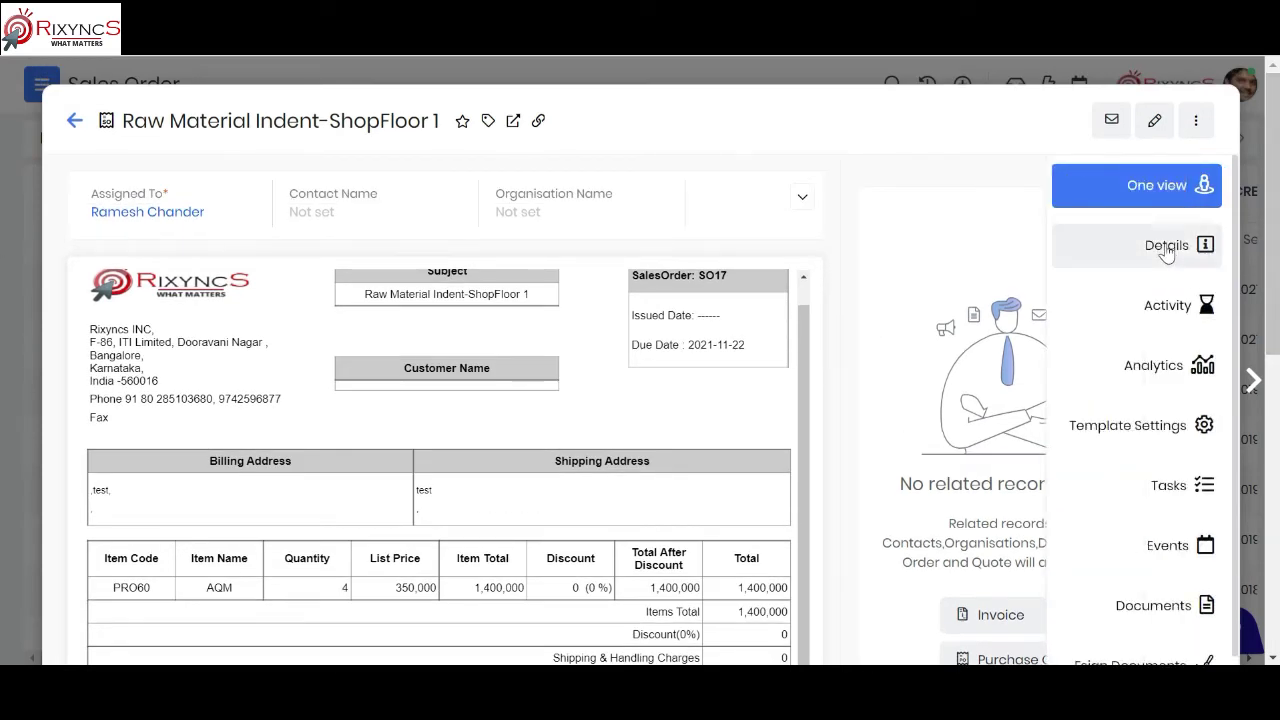
click(1166, 250)
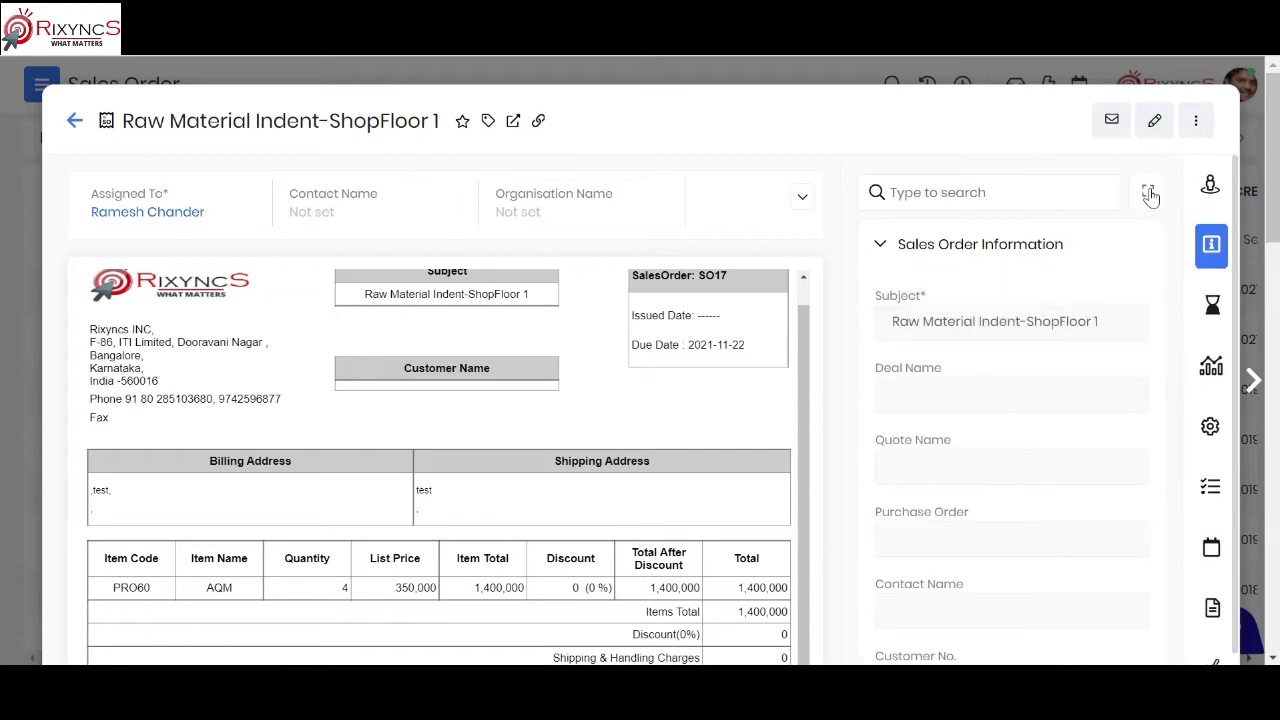
click(1150, 195)
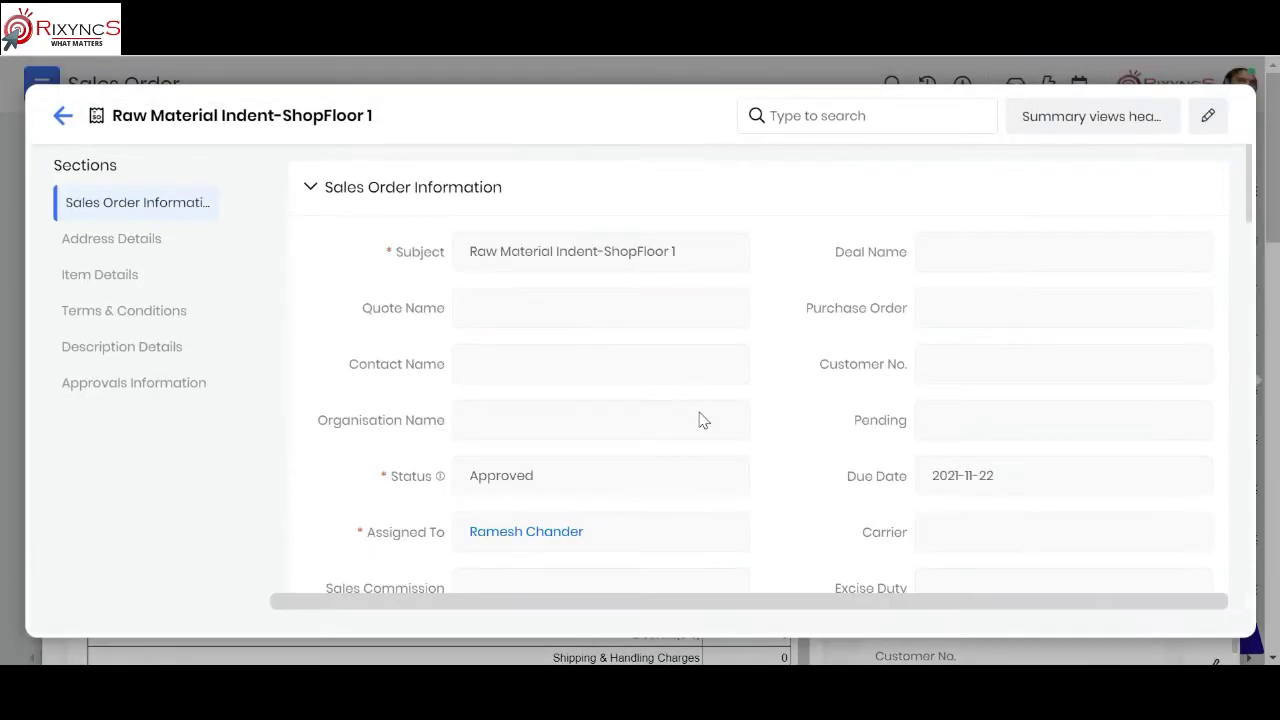
scroll(668, 455, down, 10)
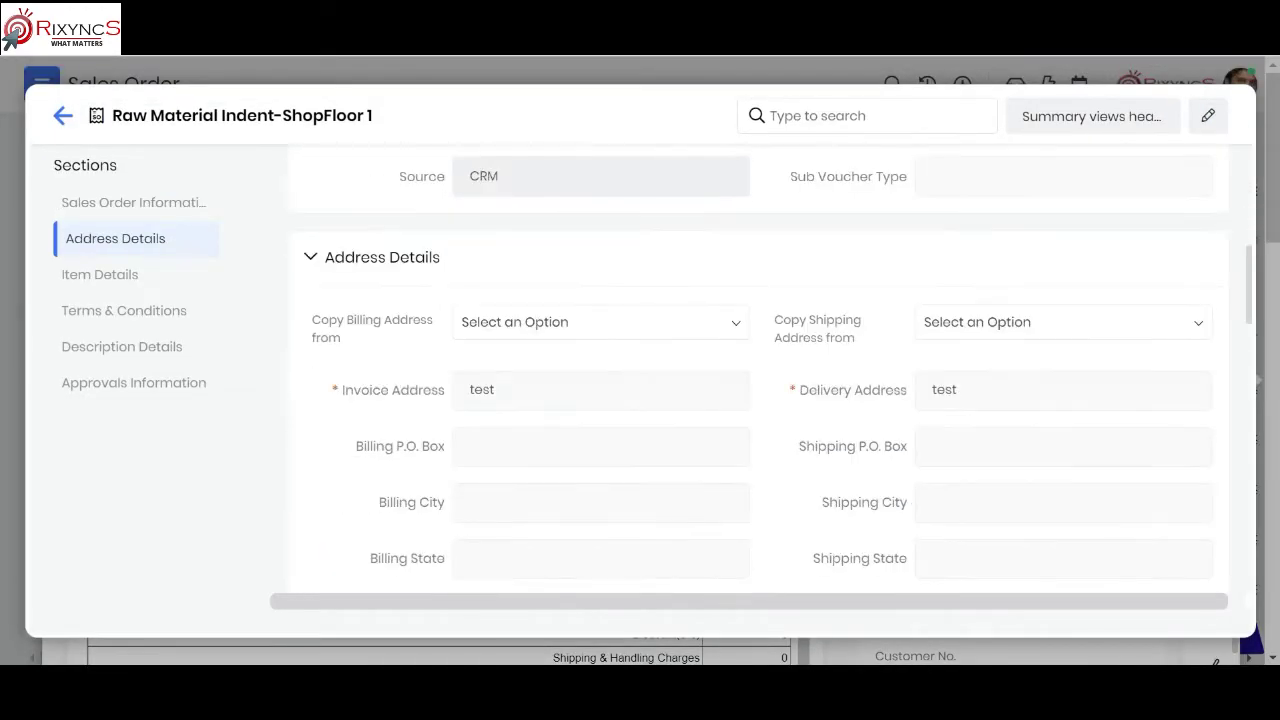
scroll(668, 455, down, 5)
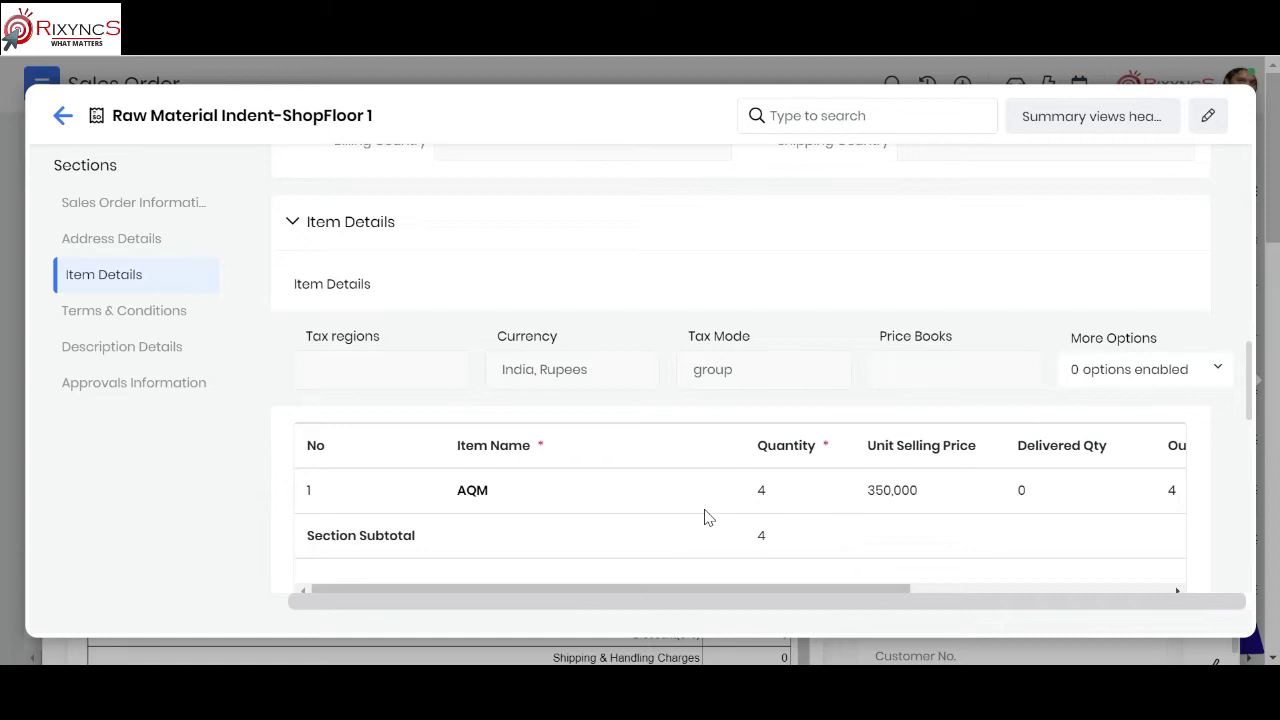
click(62, 117)
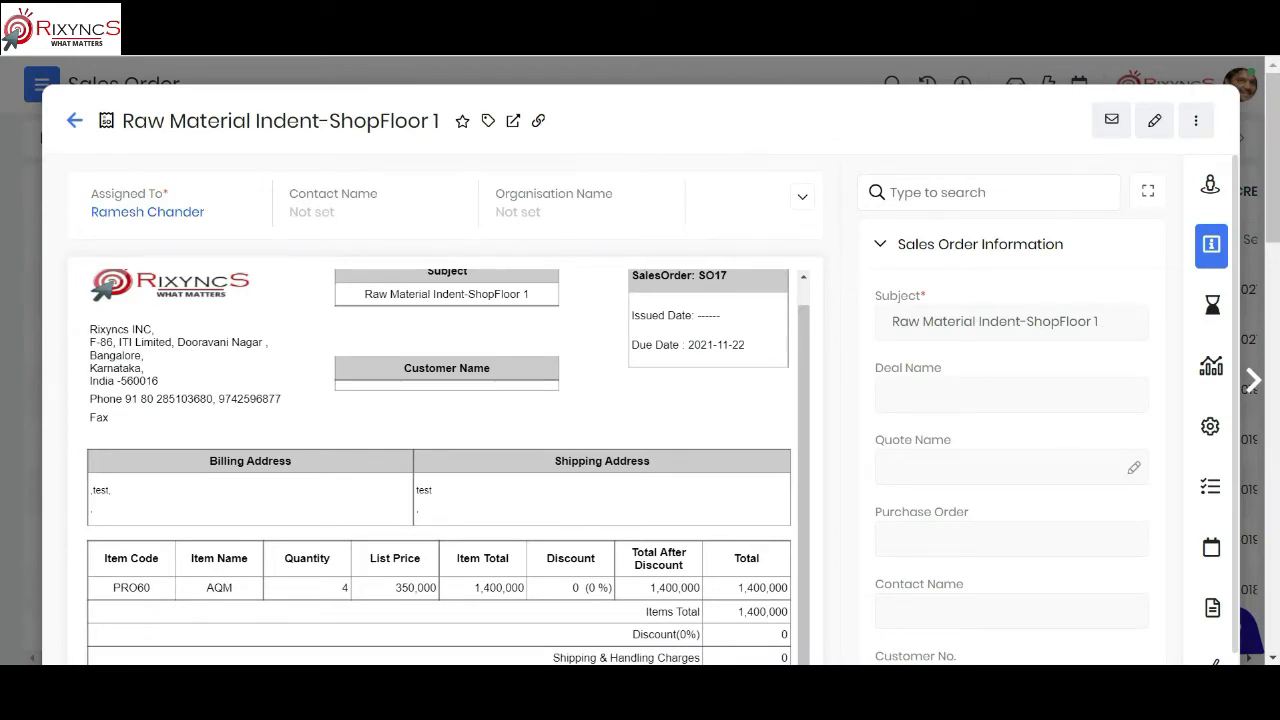
Display the sales order's Delivery Notes and preview the key fields of the linked delivery note.
scroll(1010, 467, down, 4)
mouse_move(1148, 340)
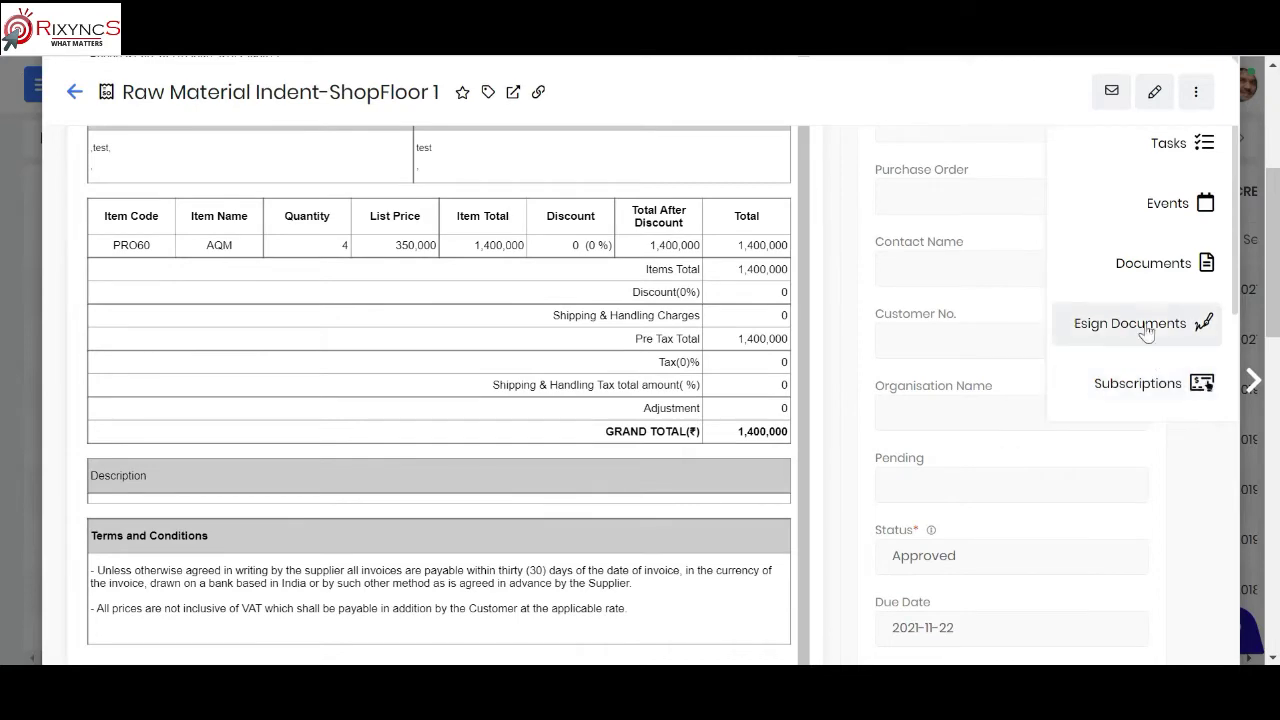
scroll(1146, 314, up, 5)
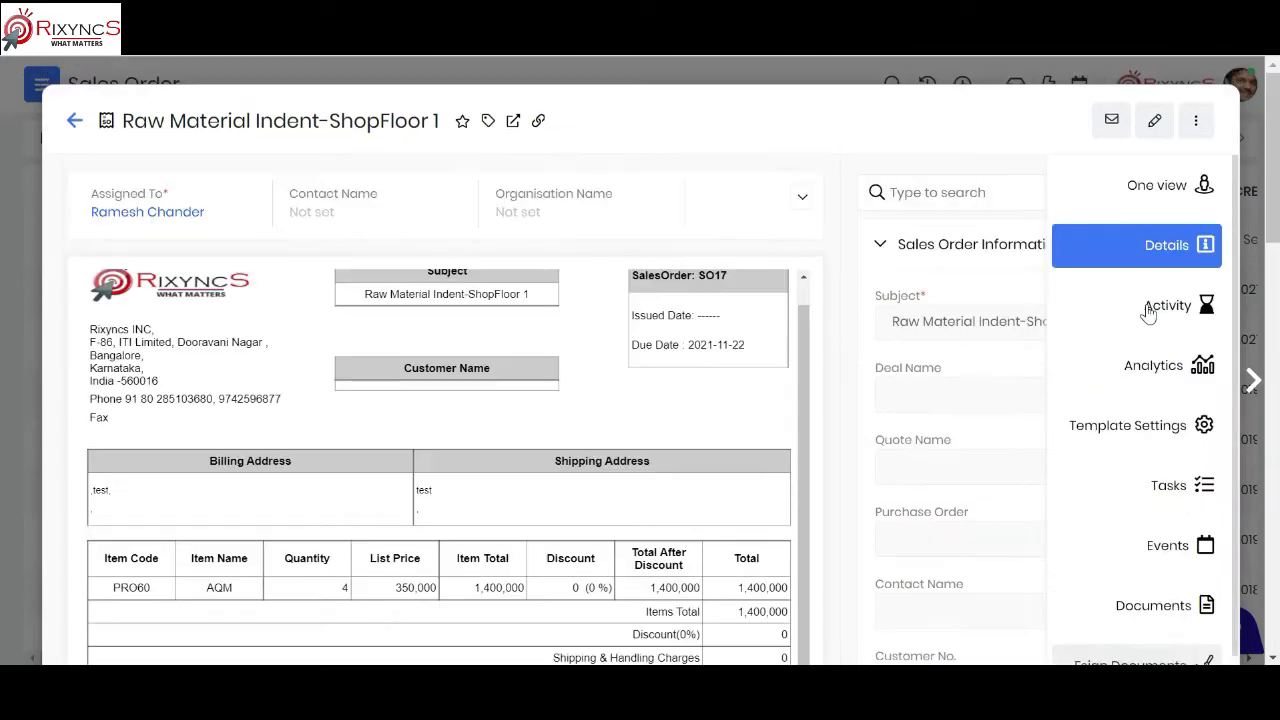
click(1160, 198)
scroll(1157, 500, down, 2)
scroll(1157, 505, down, 1)
click(1078, 545)
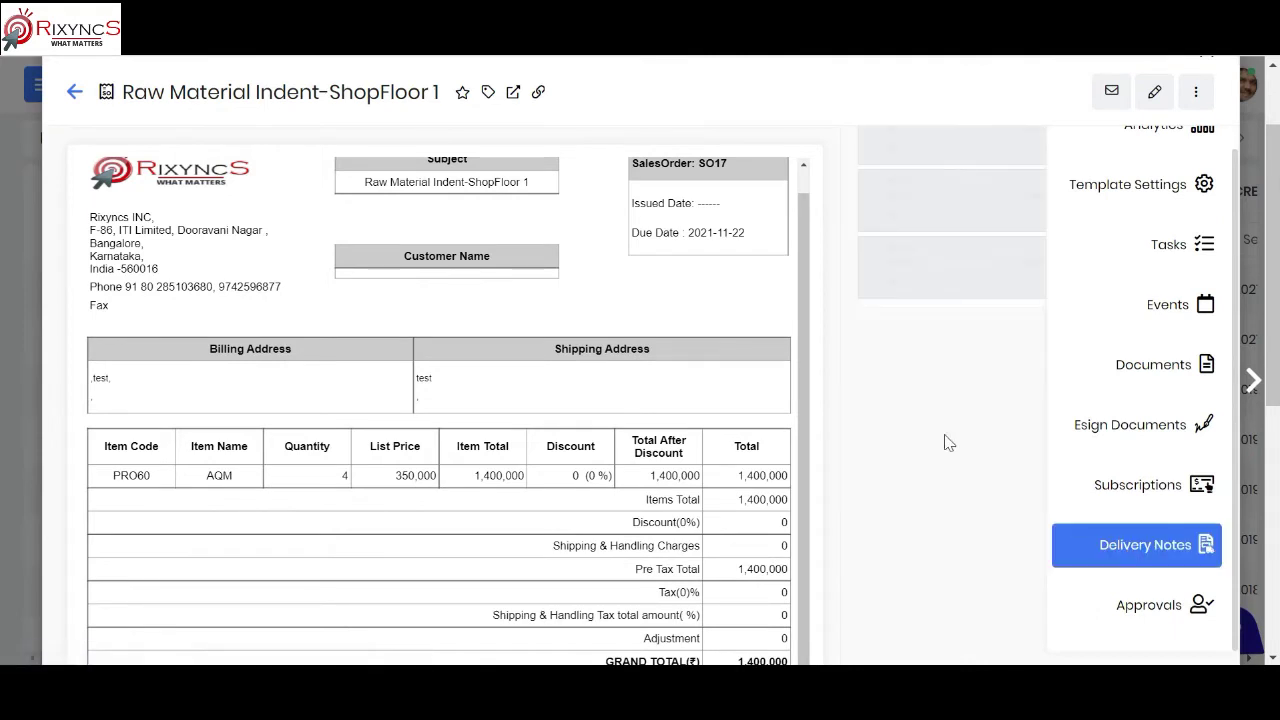
scroll(945, 422, up, 1)
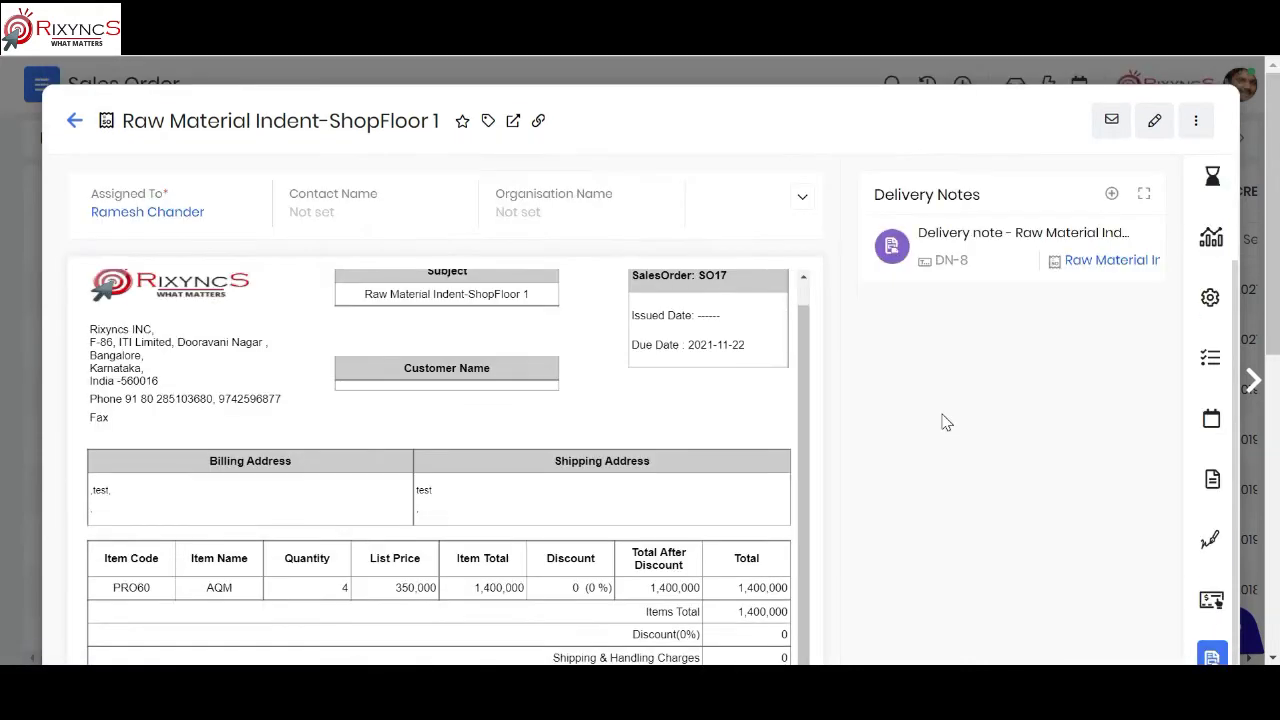
mouse_move(908, 246)
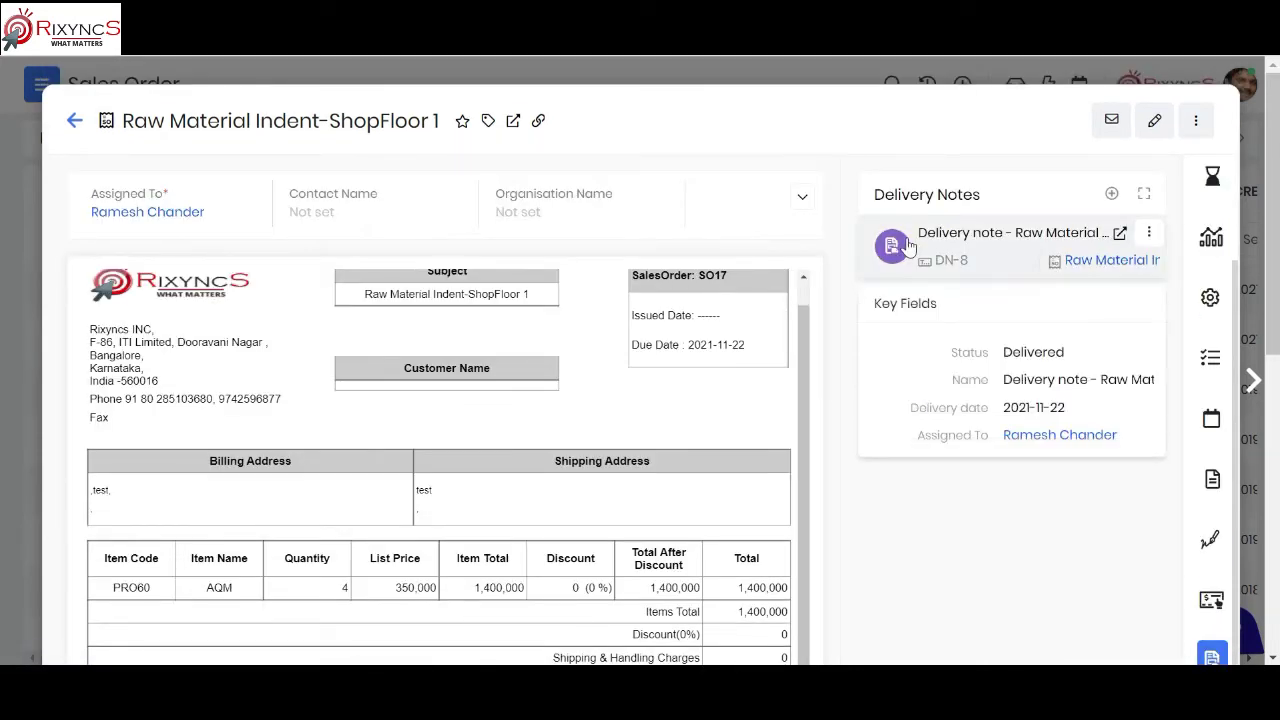
Open the linked delivery note as a full record and review its item line and detail fields.
click(1120, 233)
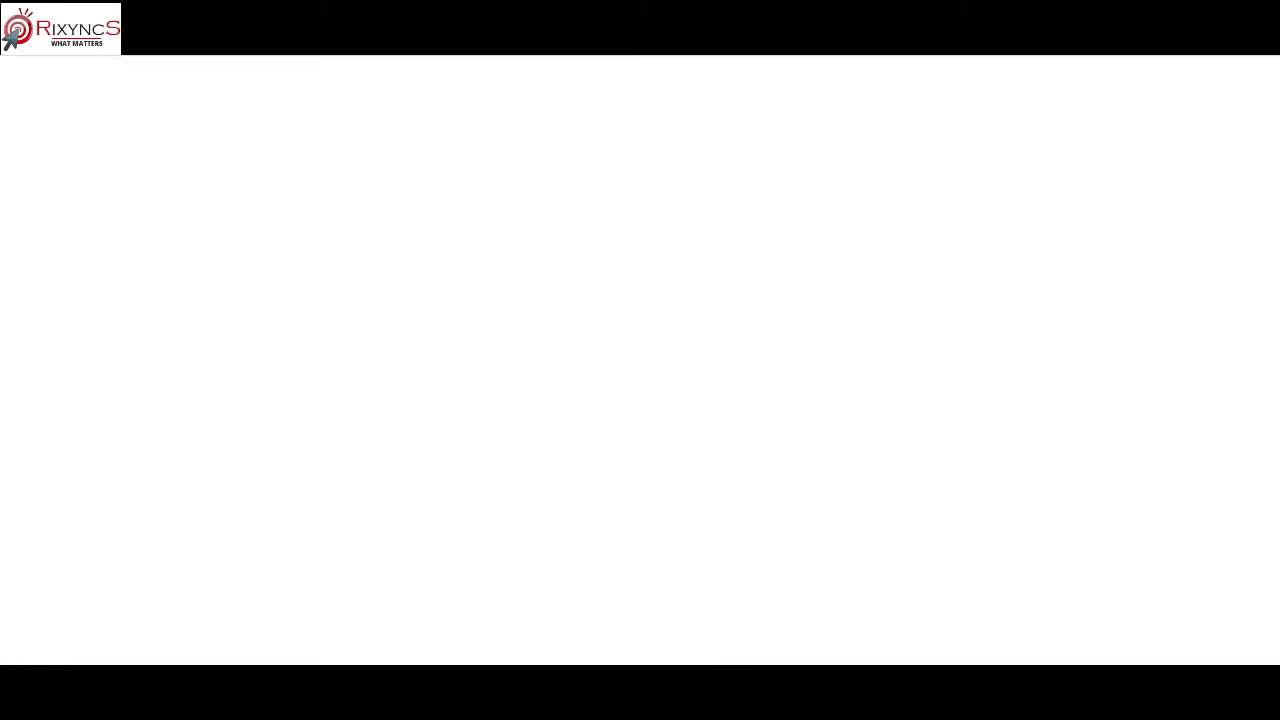
scroll(548, 405, down, 1)
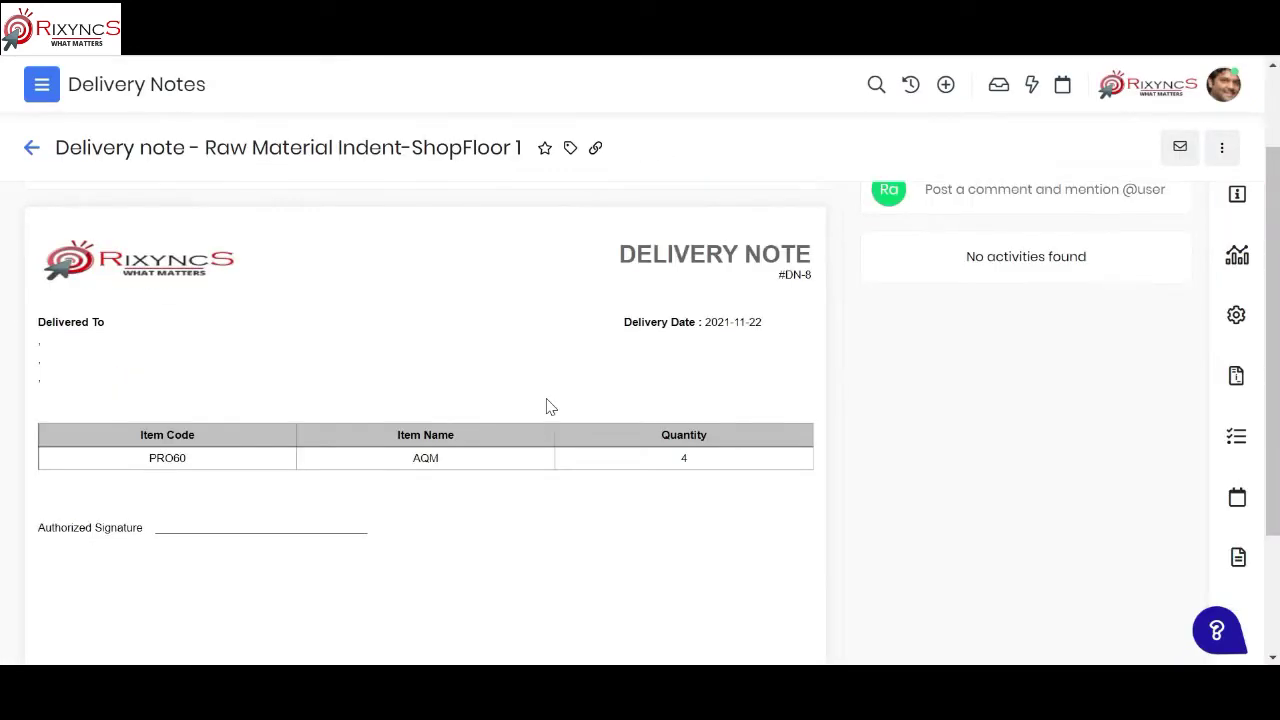
scroll(504, 468, up, 1)
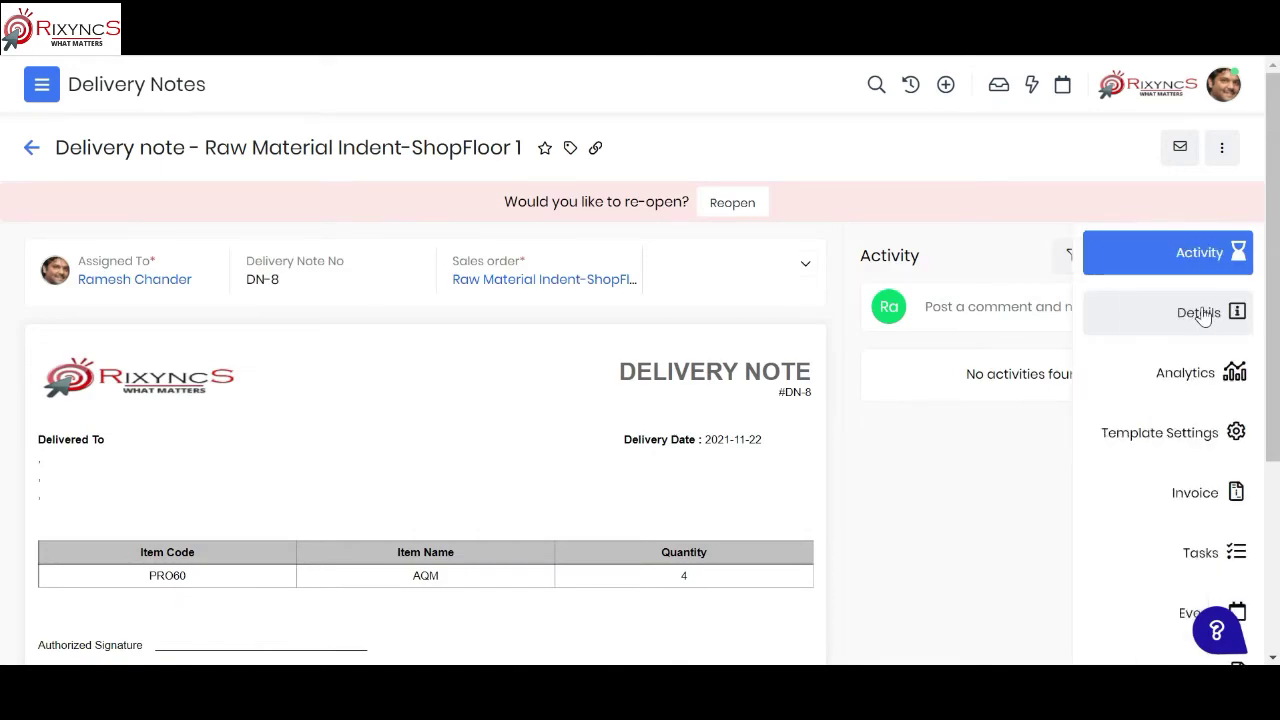
click(1203, 315)
scroll(1064, 453, down, 1)
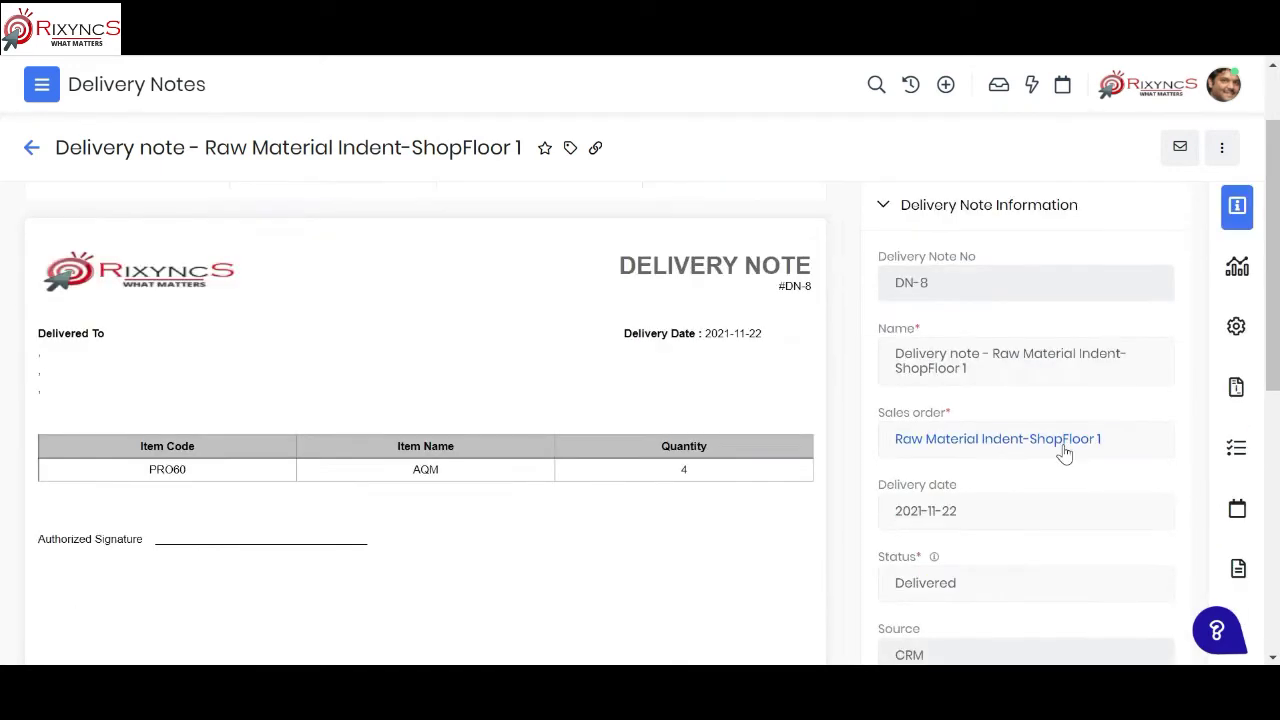
scroll(1010, 470, down, 1)
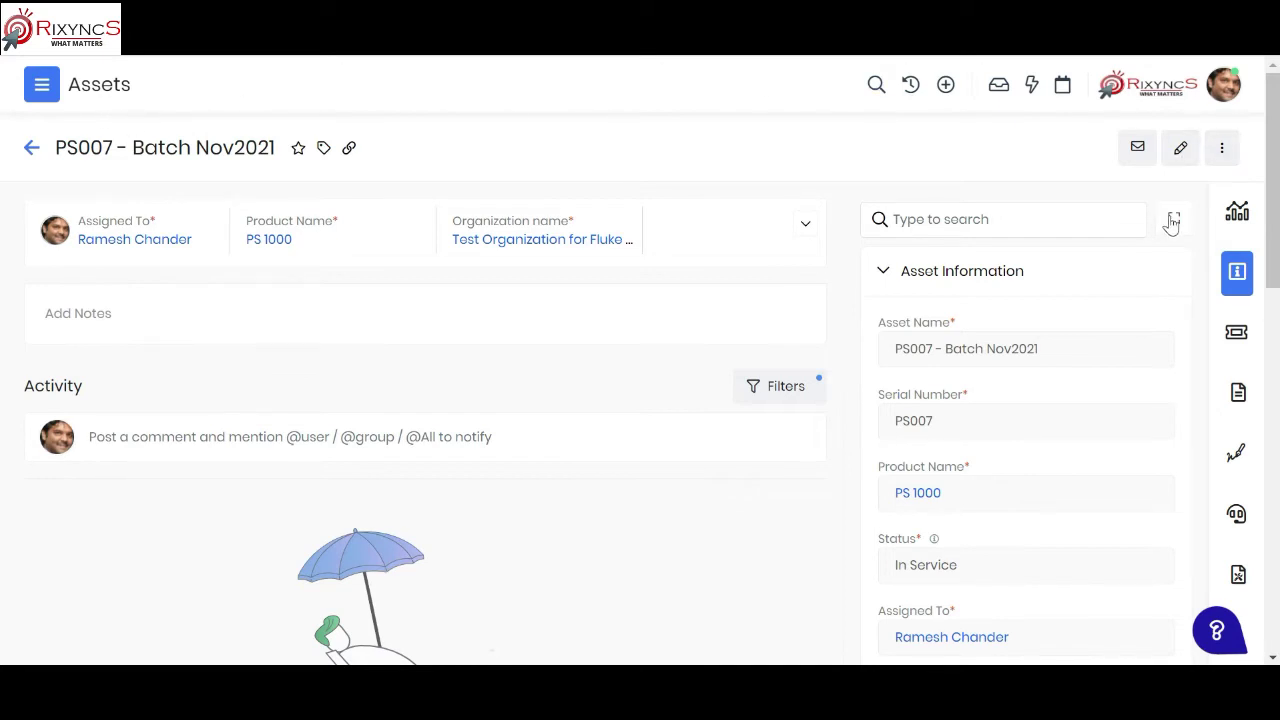
Expand the full details of the asset "PS007 - Batch Nov2021" and review its Asset Information fields.
click(1173, 219)
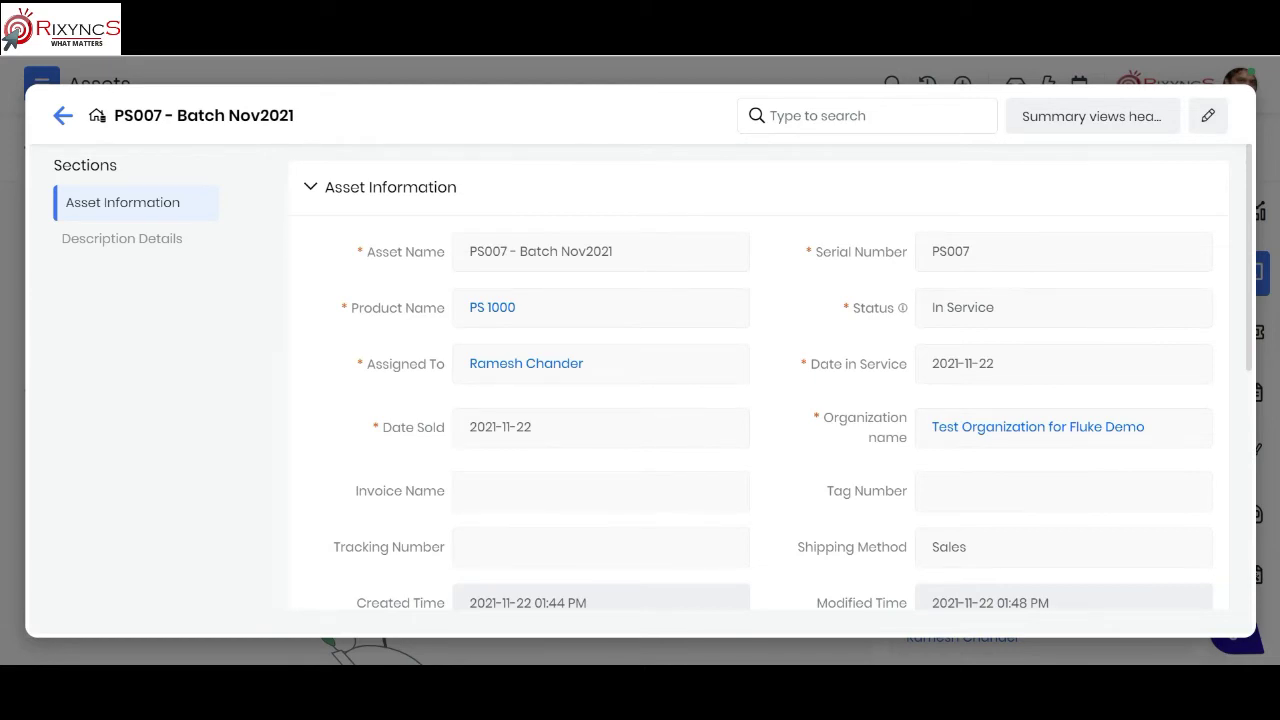
scroll(800, 430, down, 1)
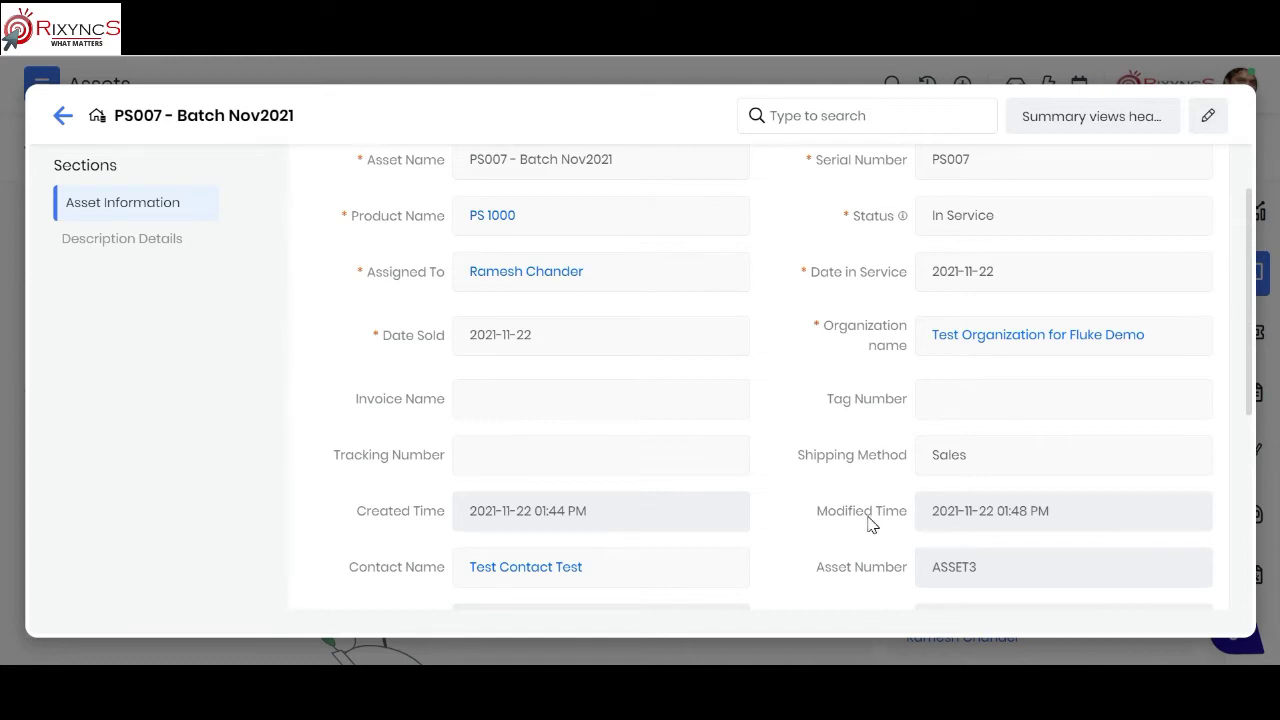
scroll(871, 523, down, 2)
scroll(871, 523, up, 1)
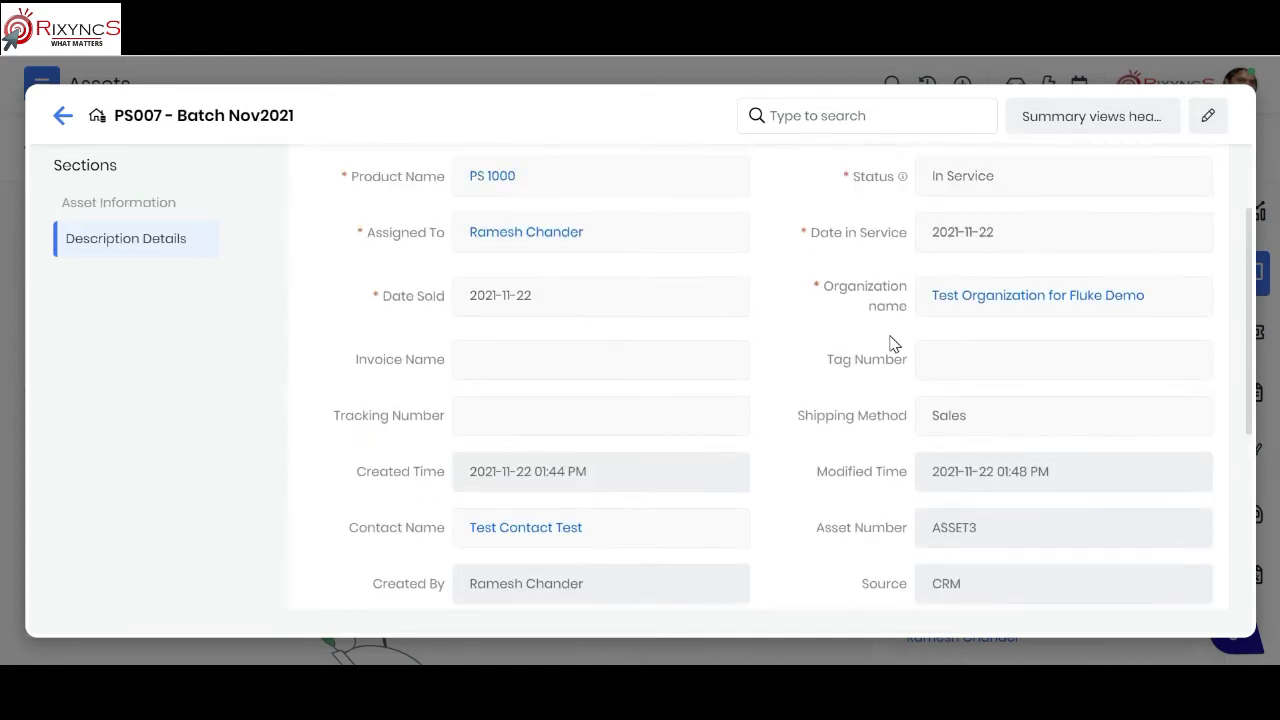
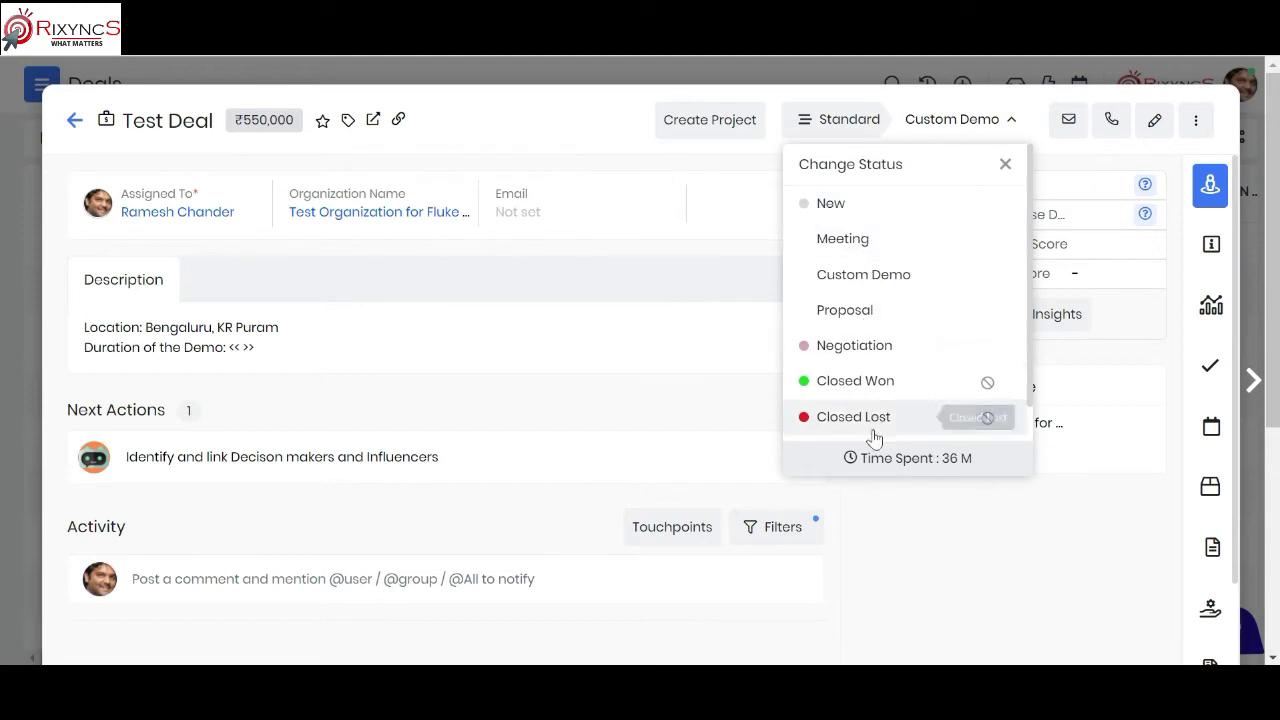
Choose the Custom Demo stage for Test Deal and open the deal for editing to review its Item Details.
click(856, 280)
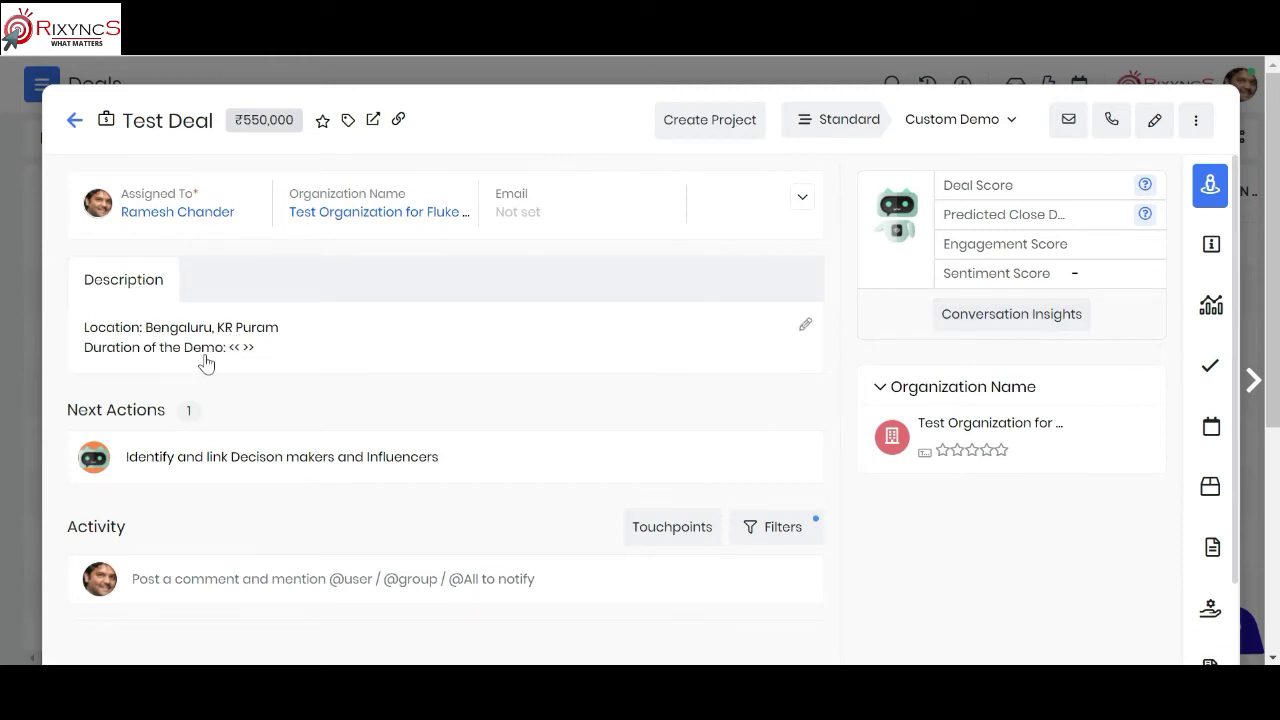
mouse_move(1207, 183)
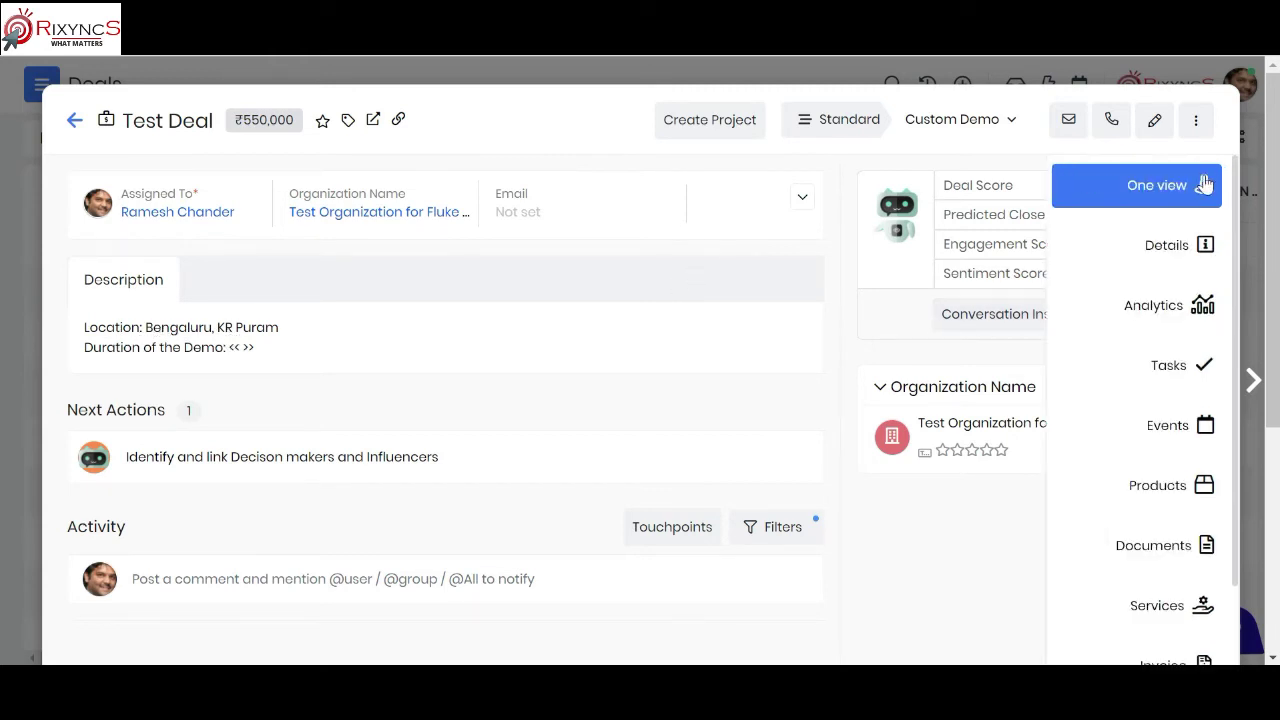
click(1155, 121)
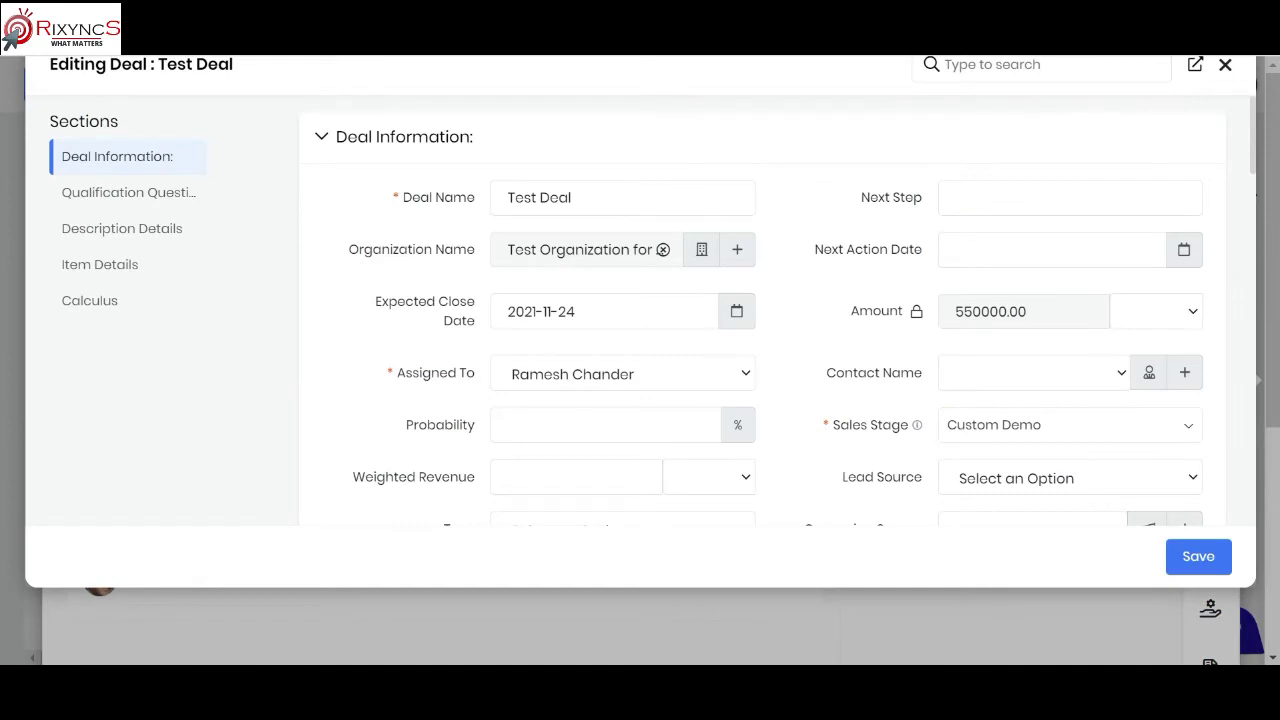
scroll(885, 425, down, 3)
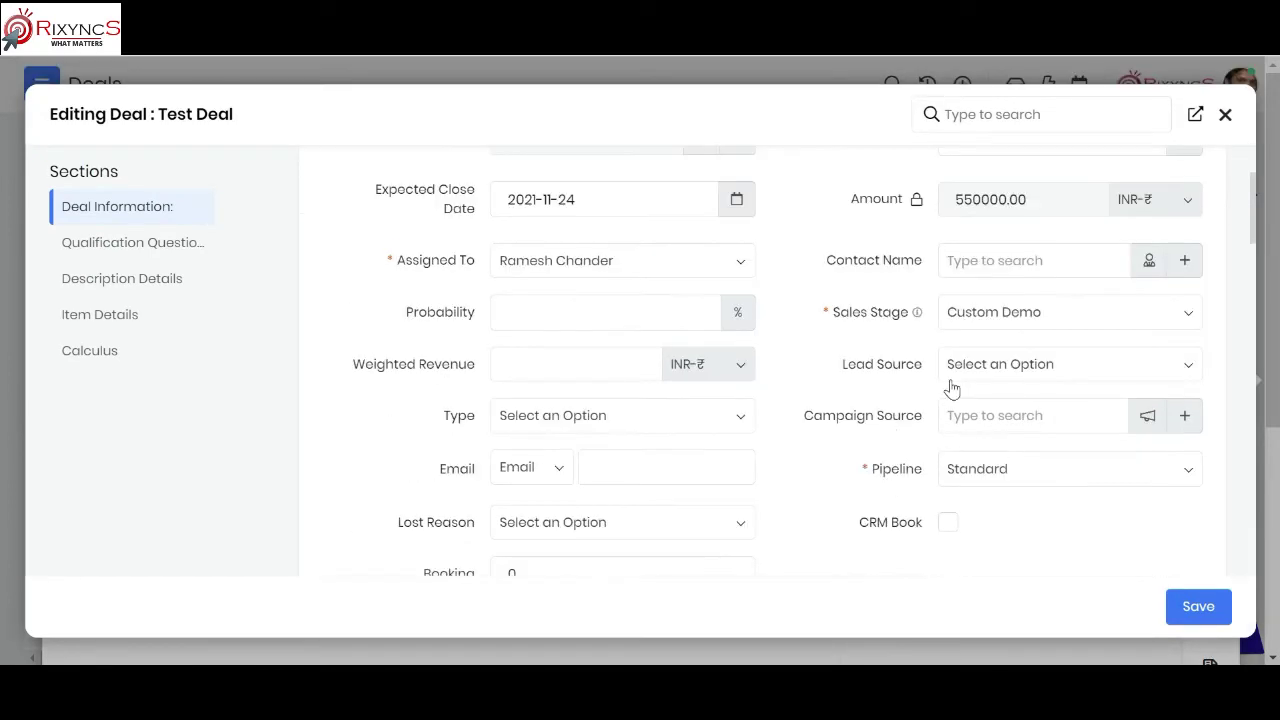
scroll(691, 451, down, 2)
scroll(689, 454, down, 10)
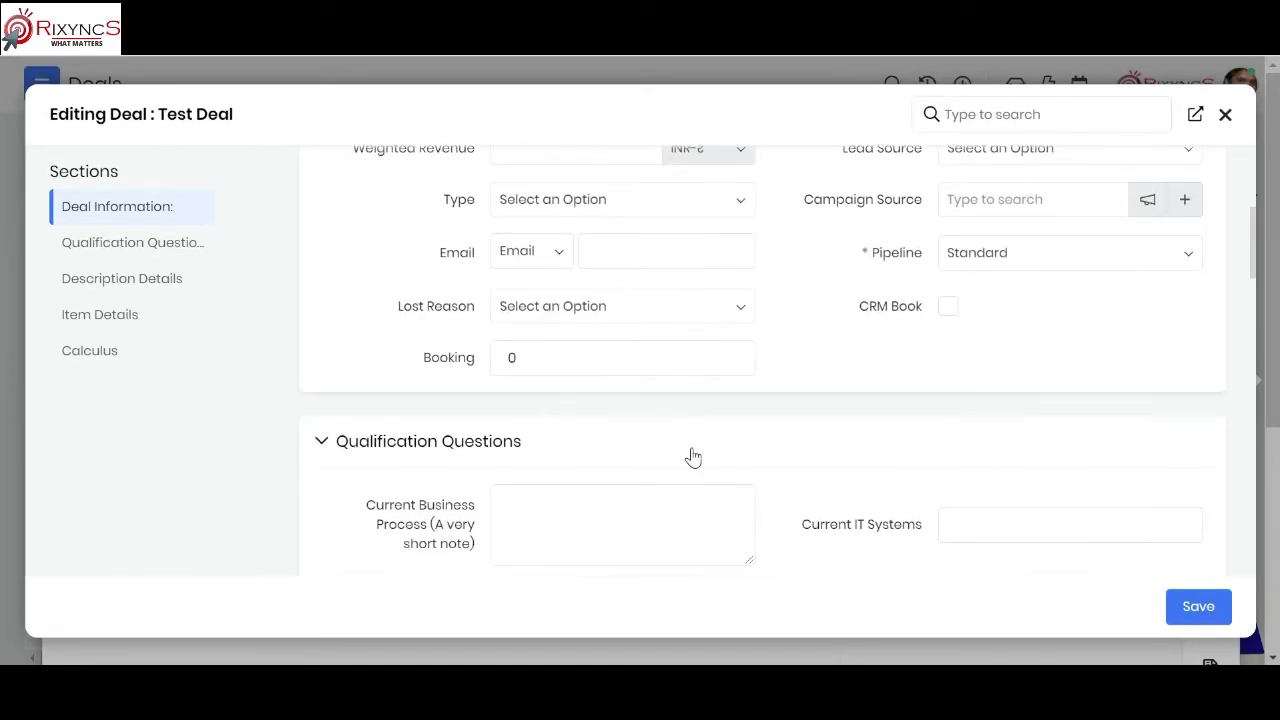
scroll(691, 454, down, 8)
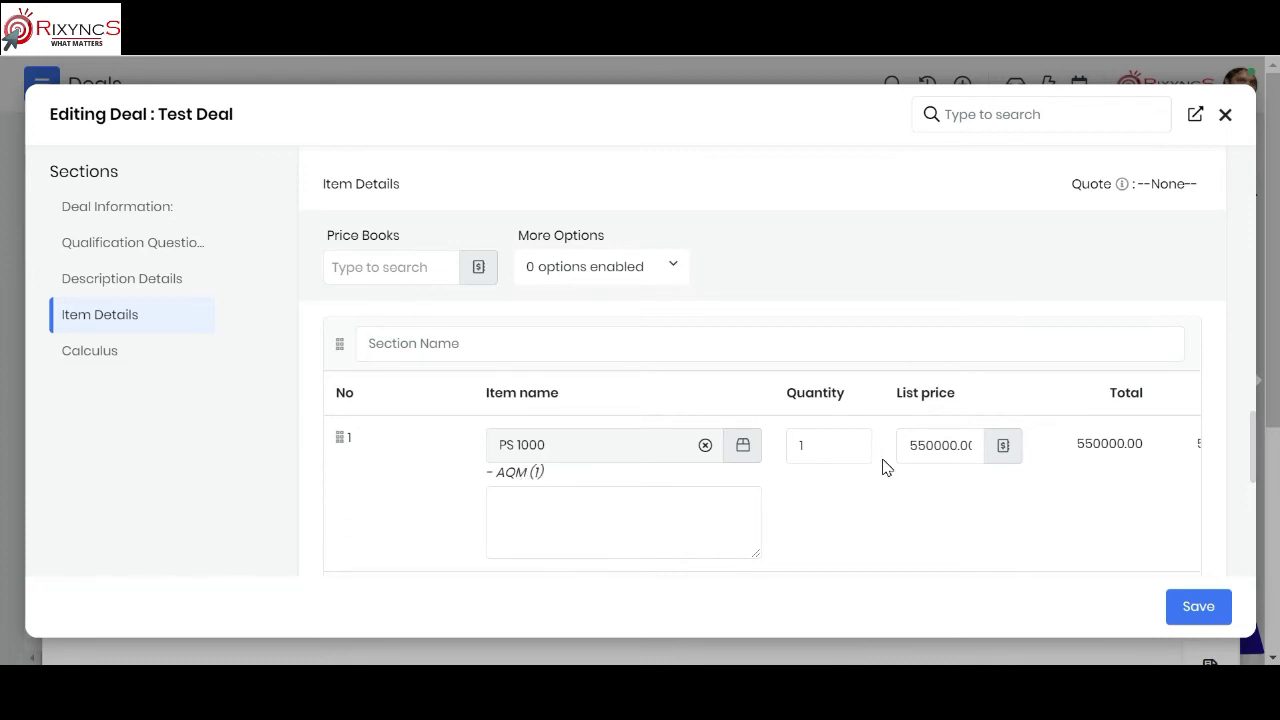
click(1227, 116)
click(795, 169)
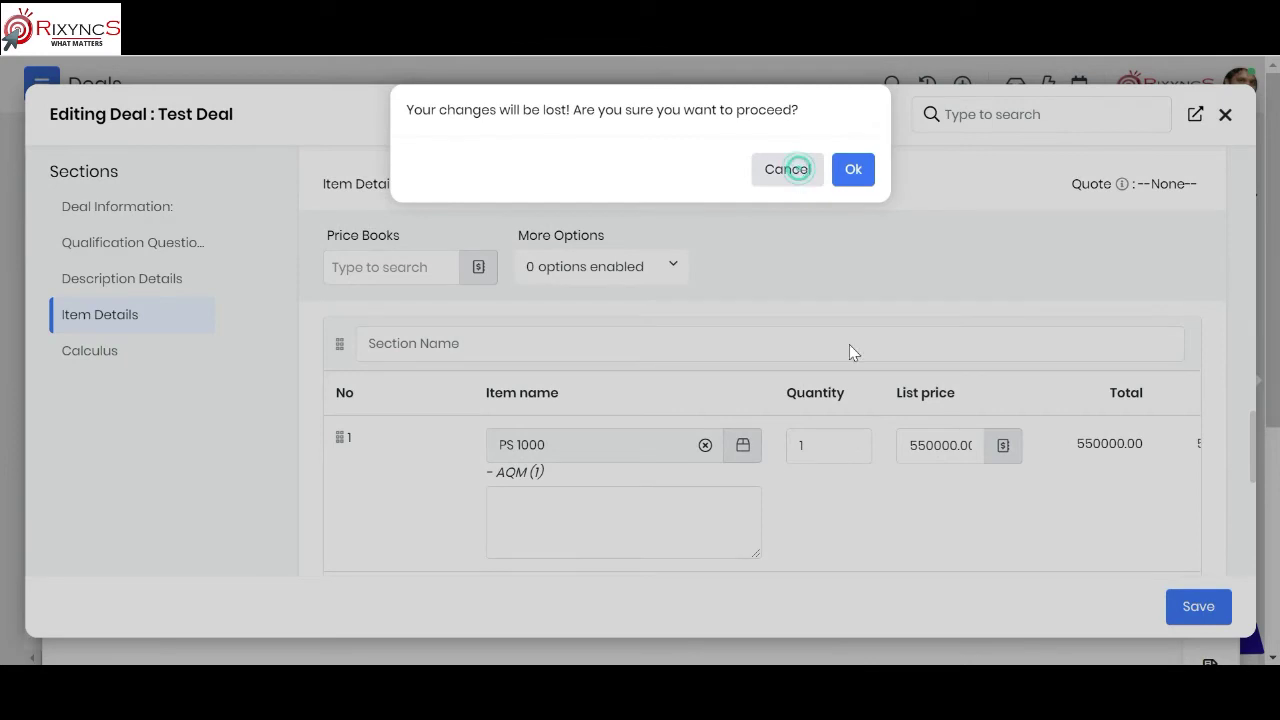
click(790, 172)
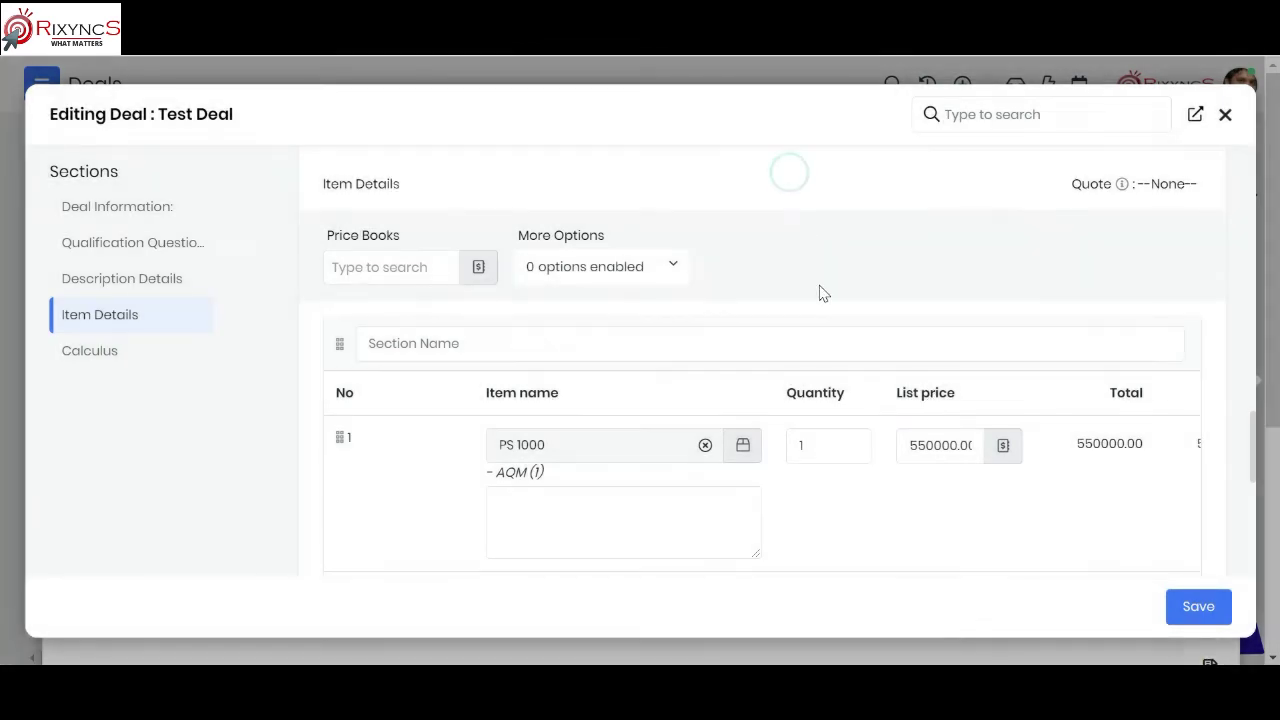
Examine the Deal Information fields in the Test Deal edit form, including the sales stage and pipeline.
scroll(820, 293, up, 15)
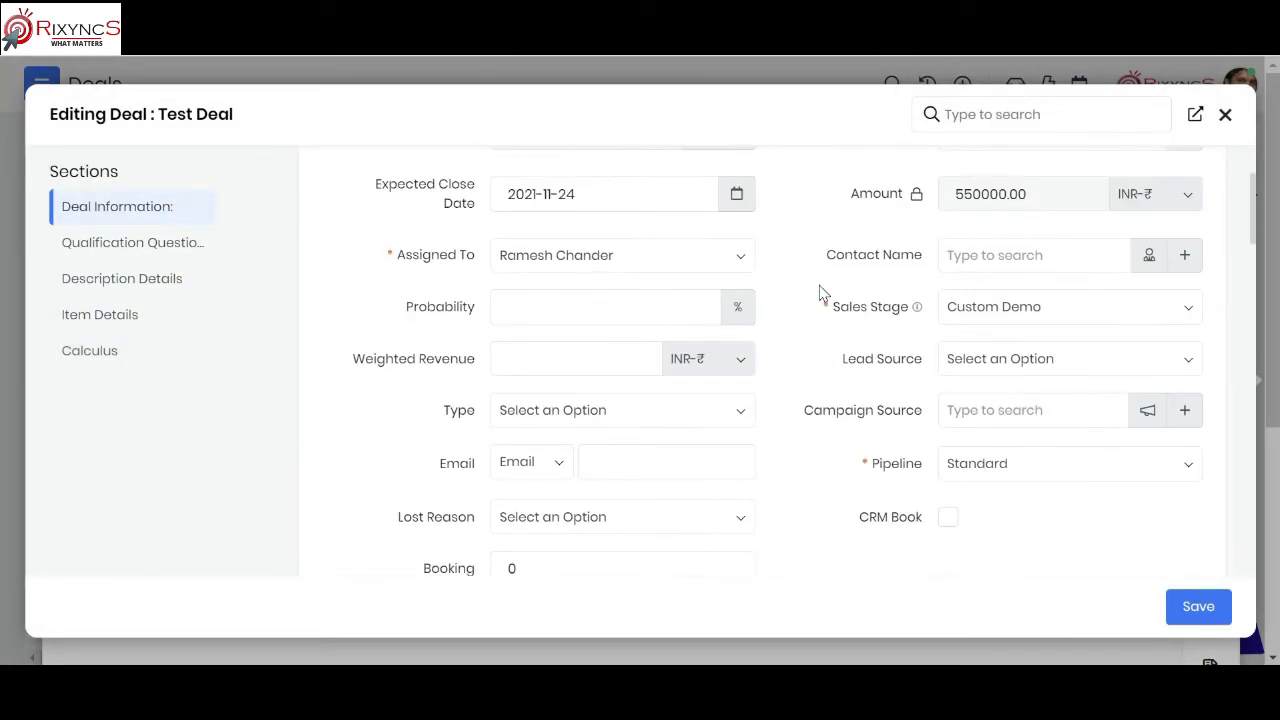
scroll(820, 293, up, 3)
scroll(820, 293, down, 3)
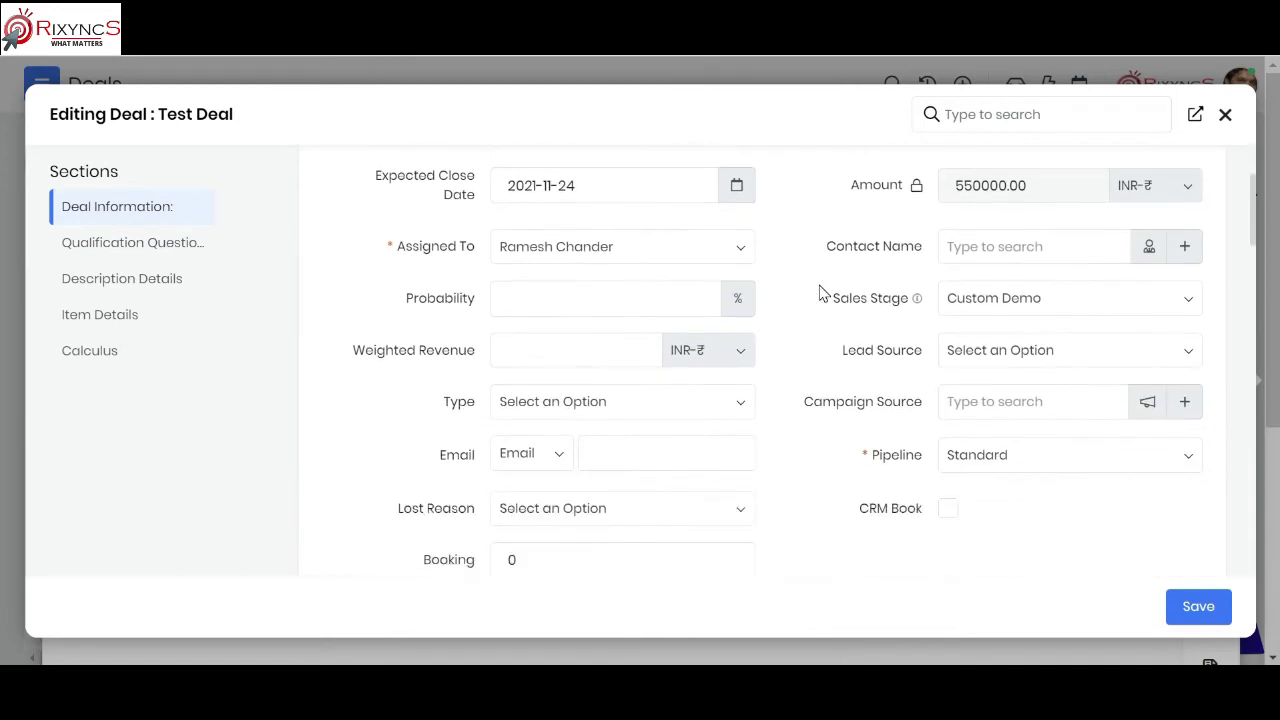
scroll(820, 293, down, 1)
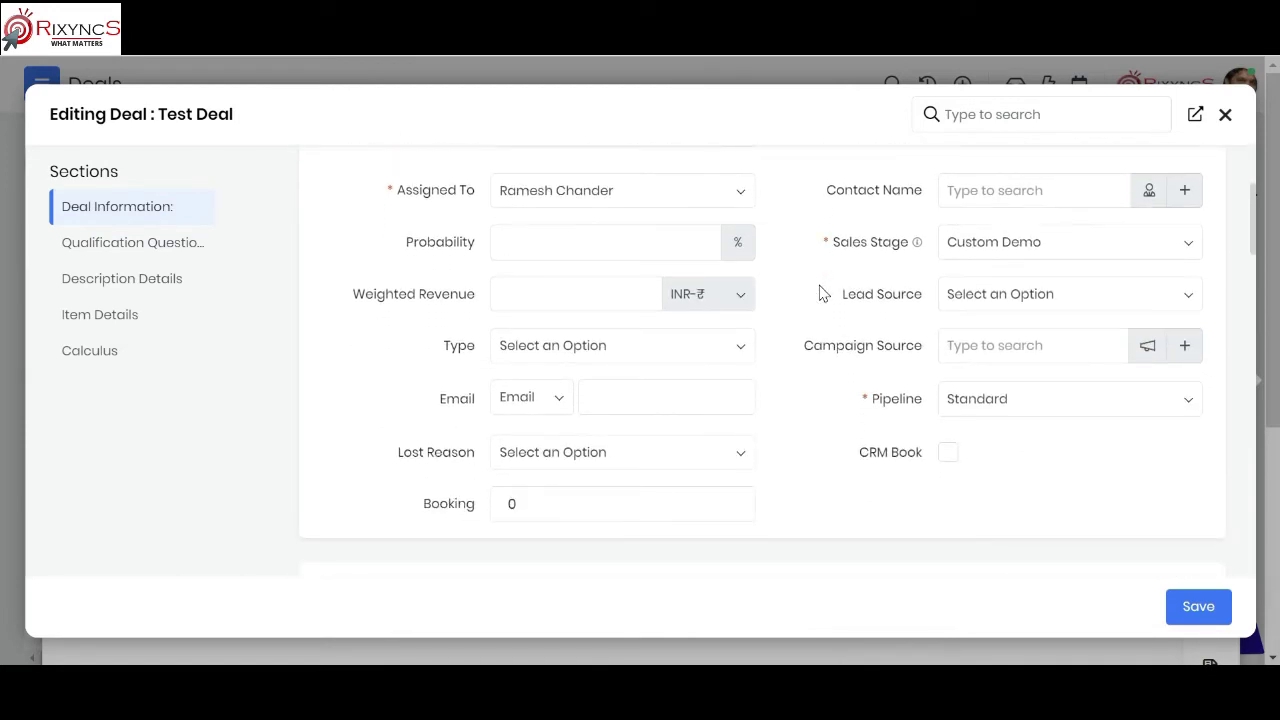
scroll(820, 293, up, 1)
scroll(820, 293, up, 1)
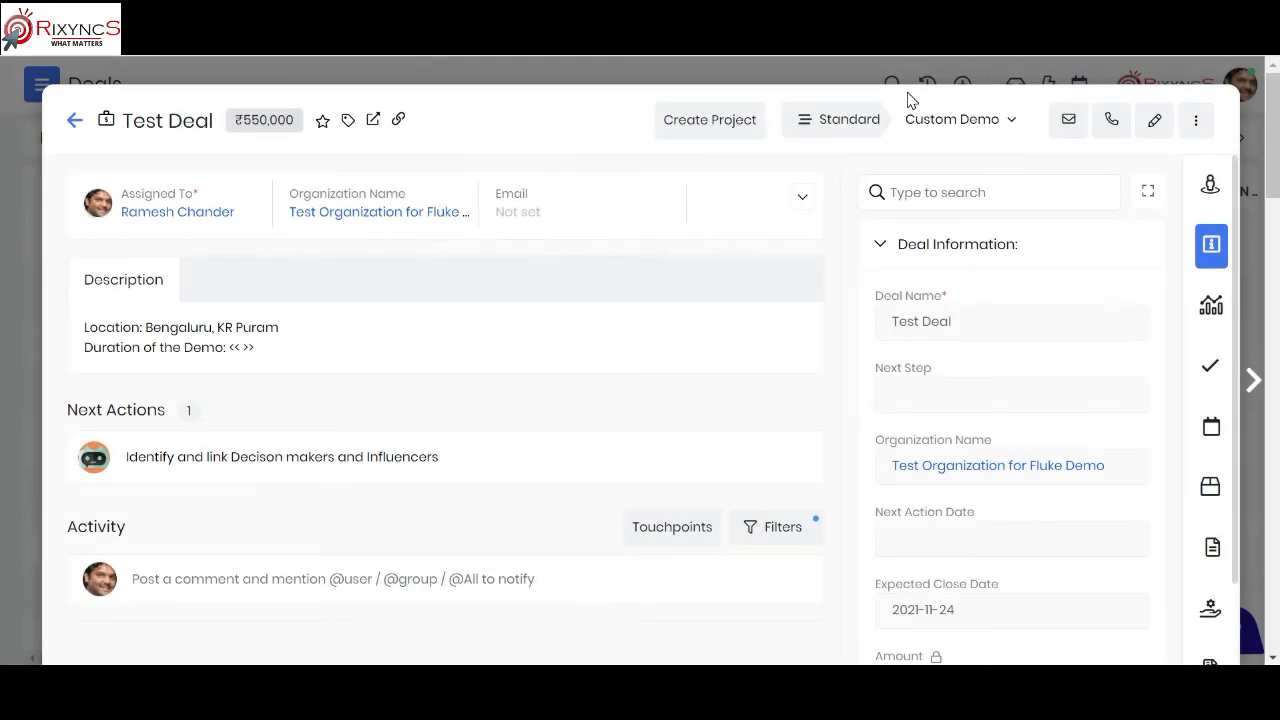
View the stages available for Test Deal, dismiss the list without changing the stage, and review the deal's detail fields.
click(1012, 121)
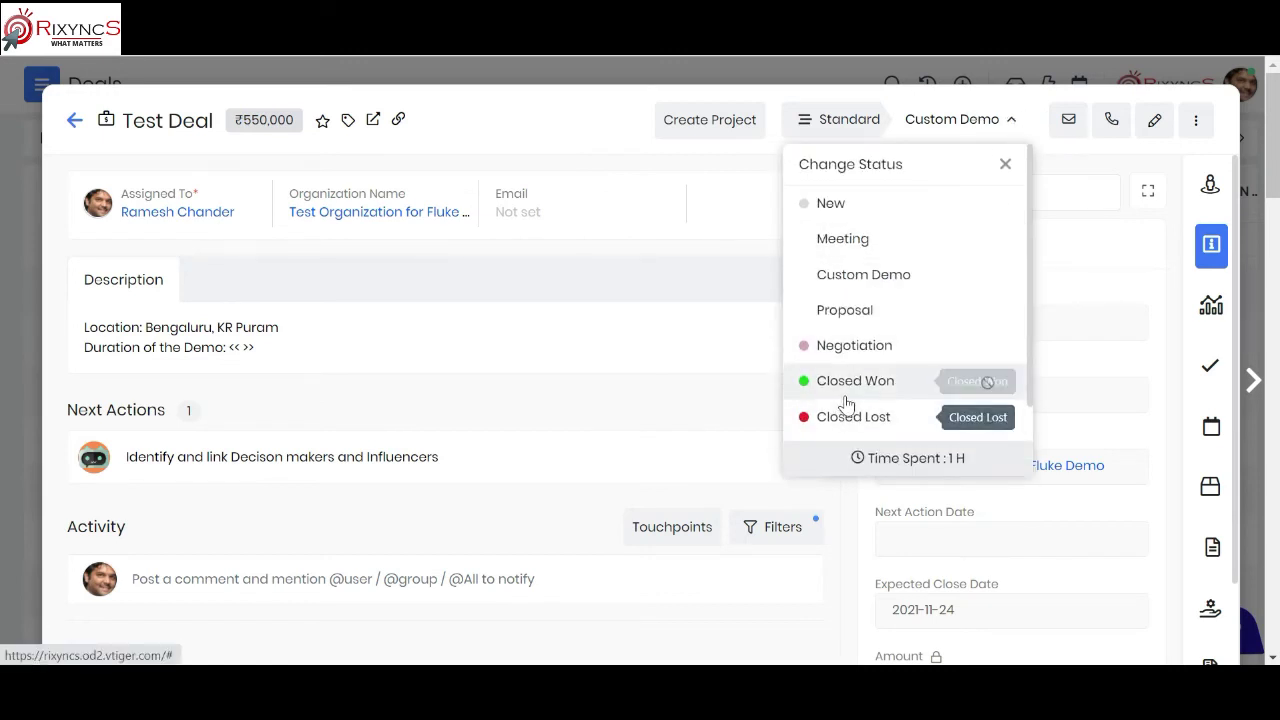
click(603, 129)
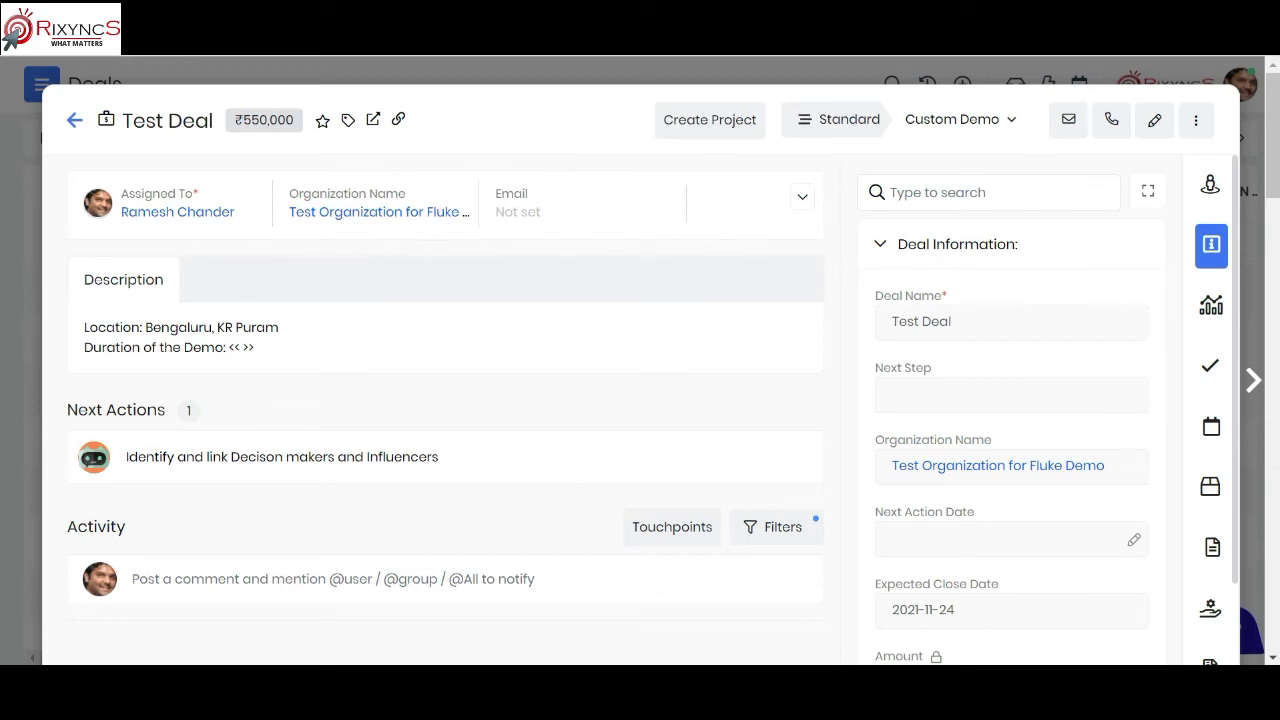
scroll(968, 437, down, 5)
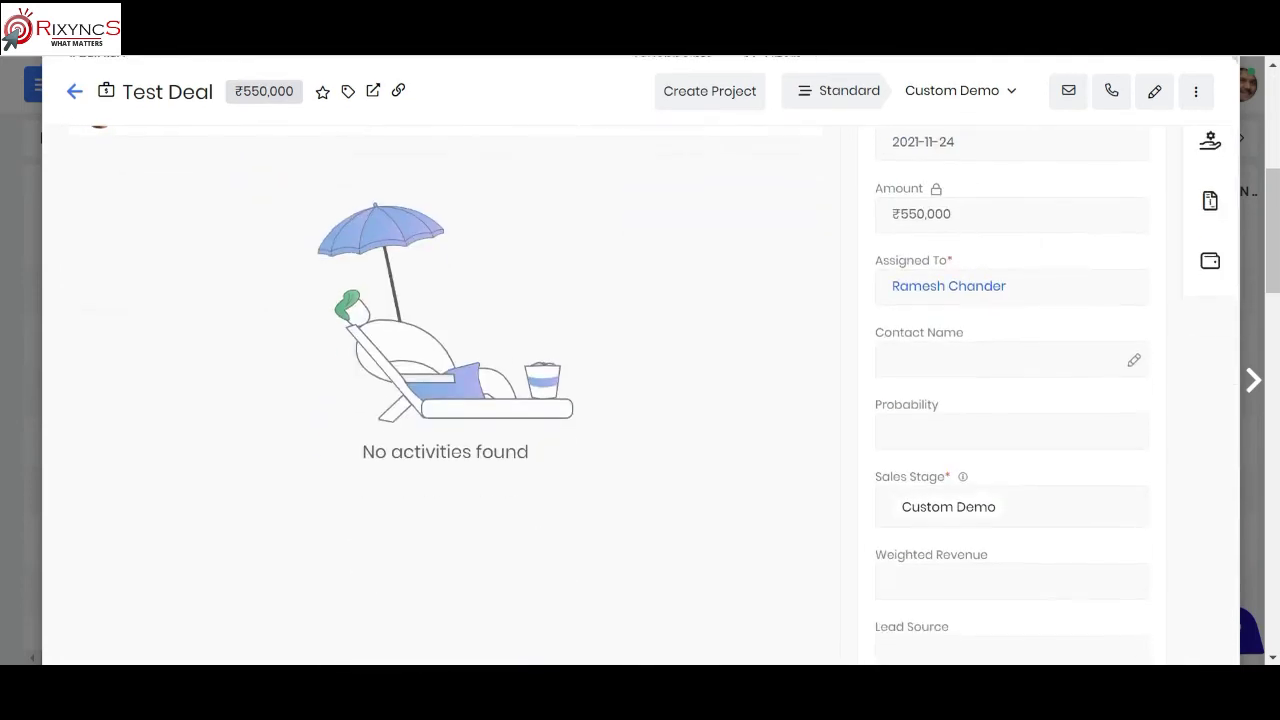
Start a new subscription linked to Test Deal.
scroll(1001, 588, up, 5)
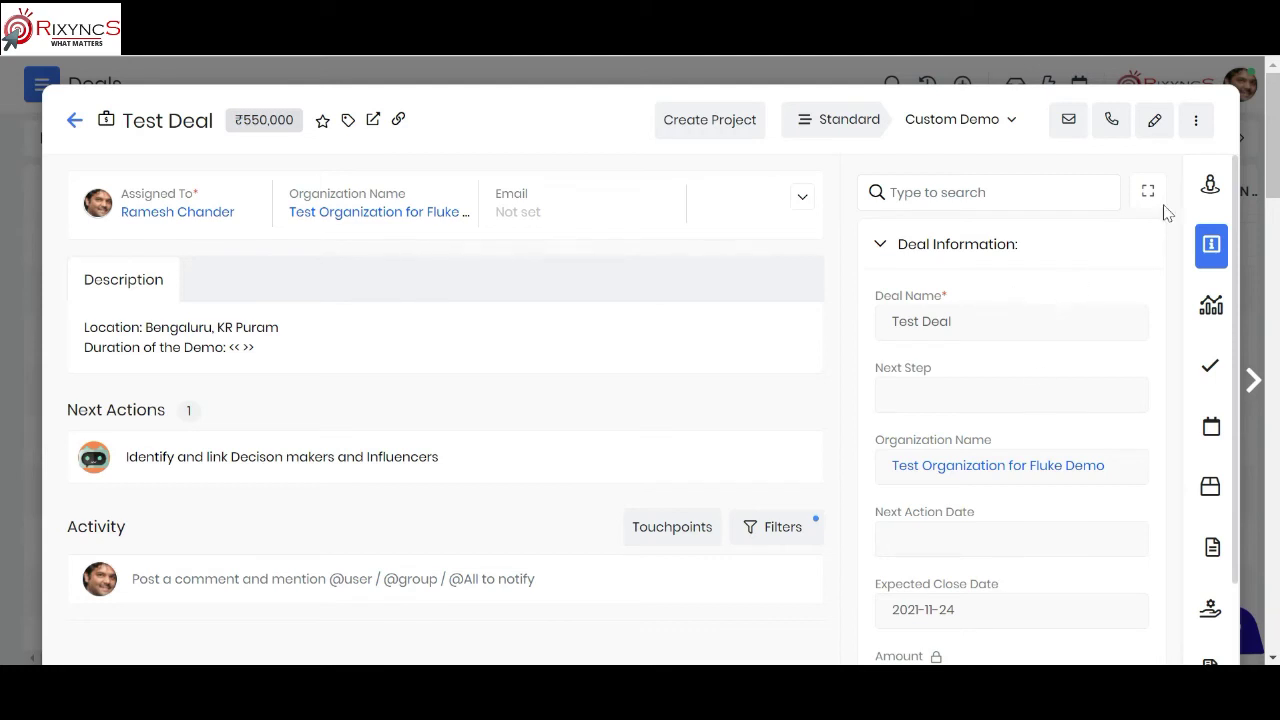
click(1196, 122)
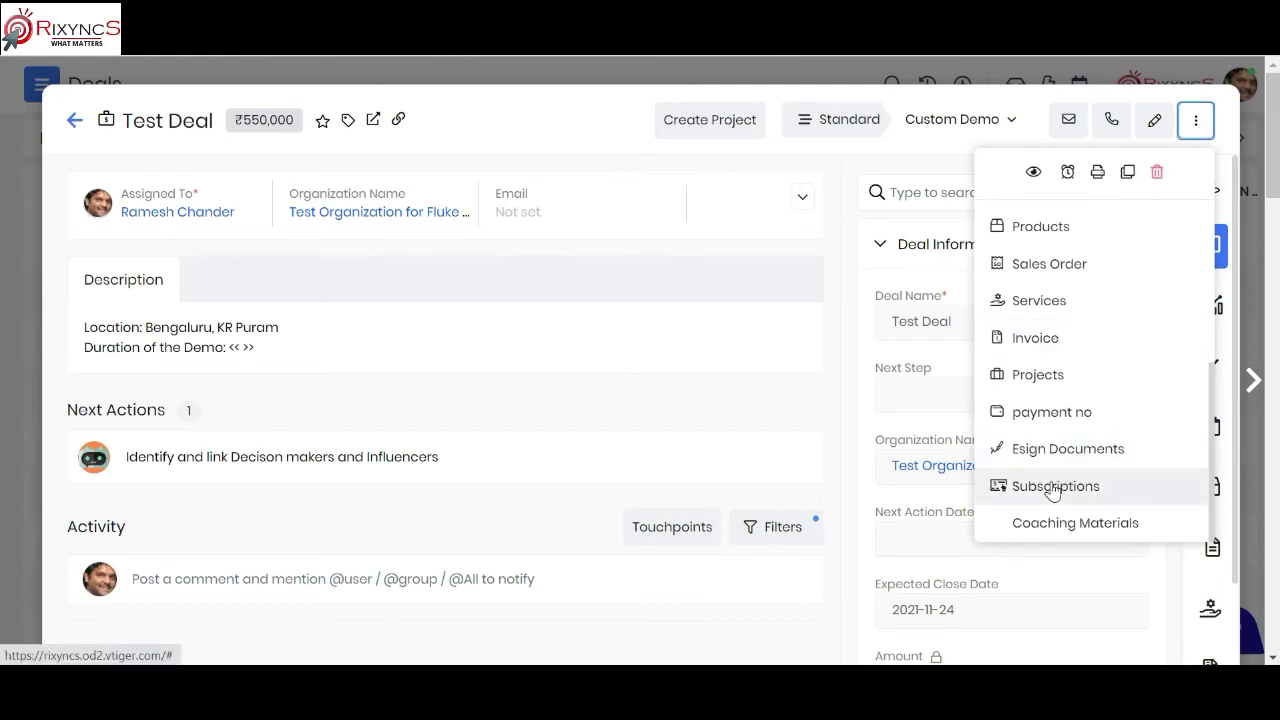
click(1053, 487)
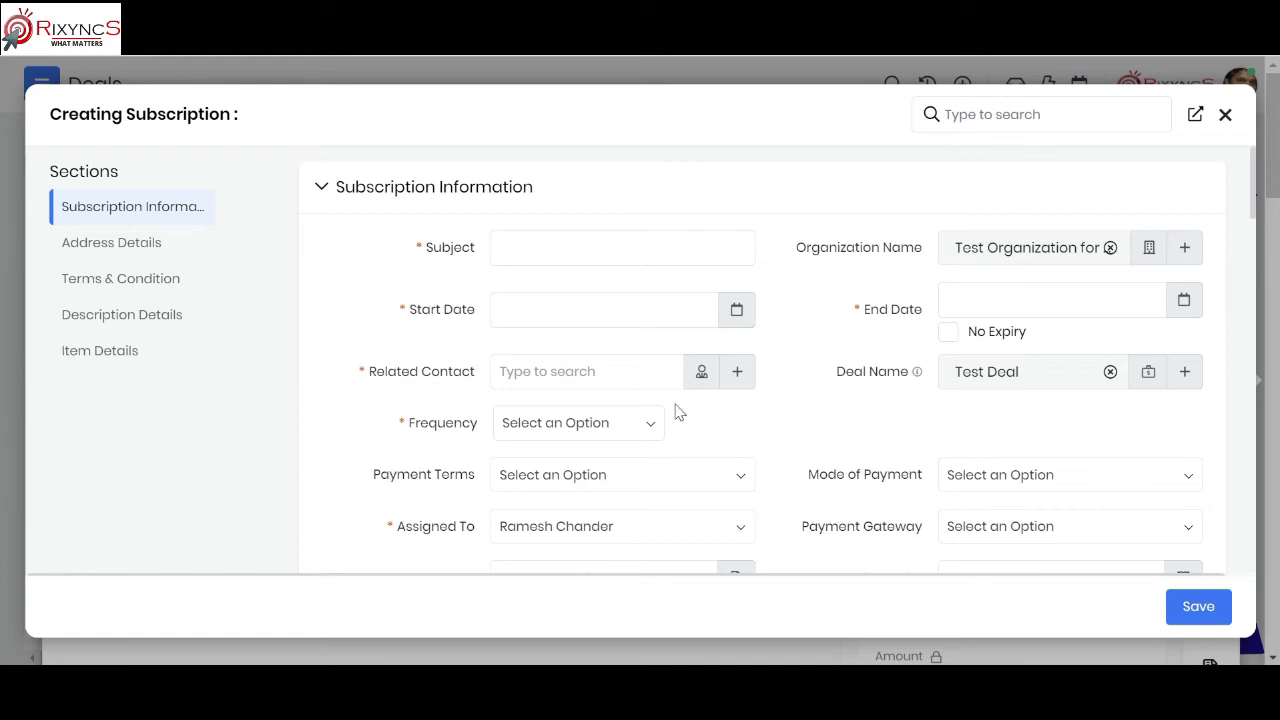
Review the Frequency and Payment Terms options in the new subscription form without choosing any.
scroll(733, 472, down, 1)
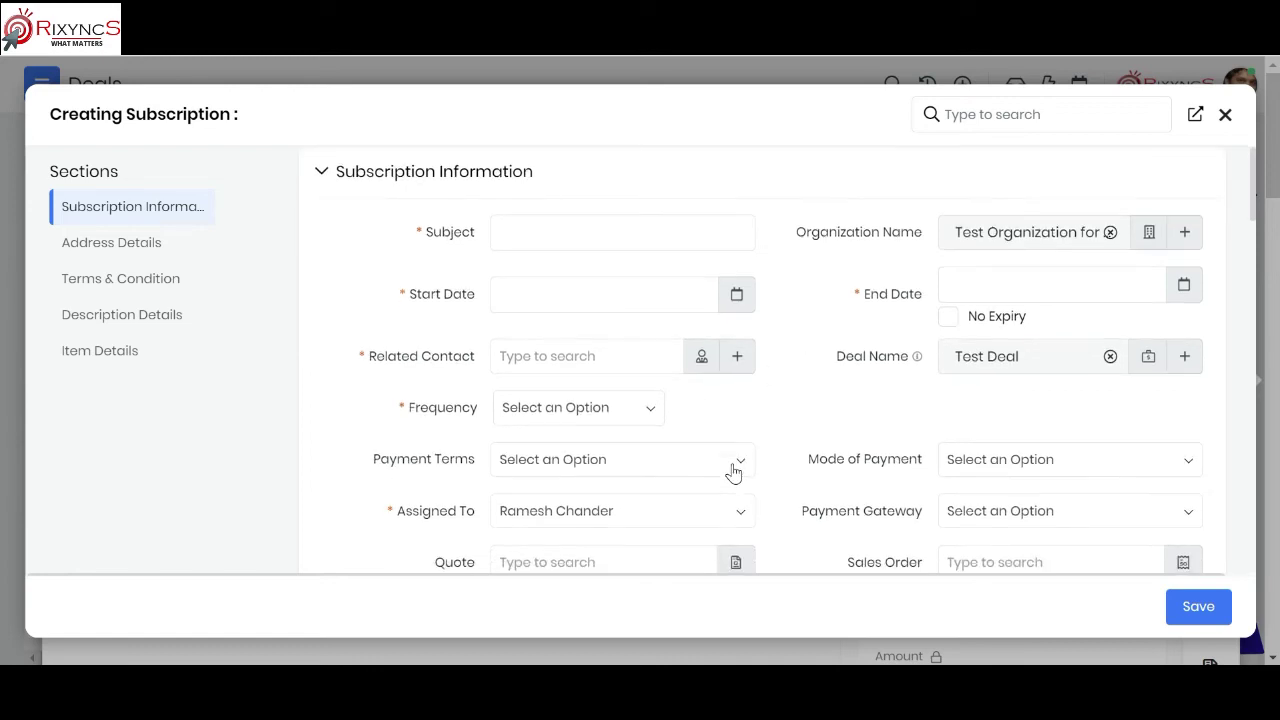
click(651, 409)
scroll(651, 417, down, 1)
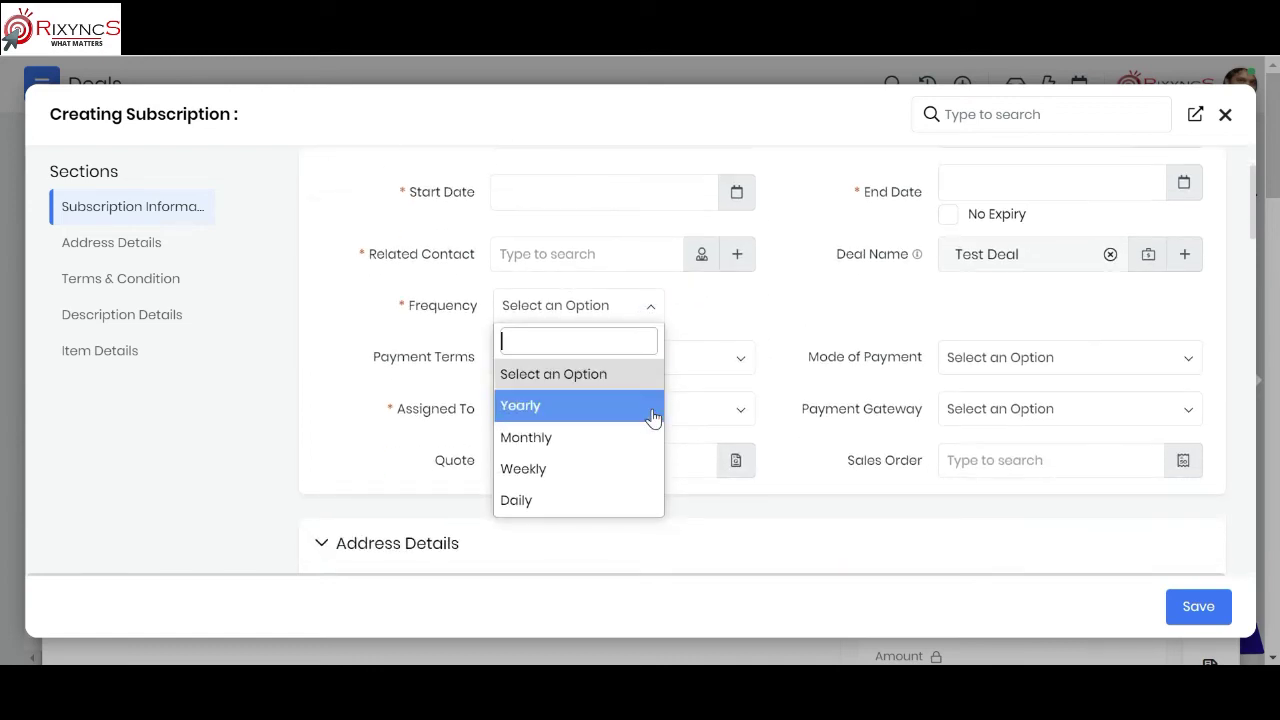
click(750, 308)
click(731, 360)
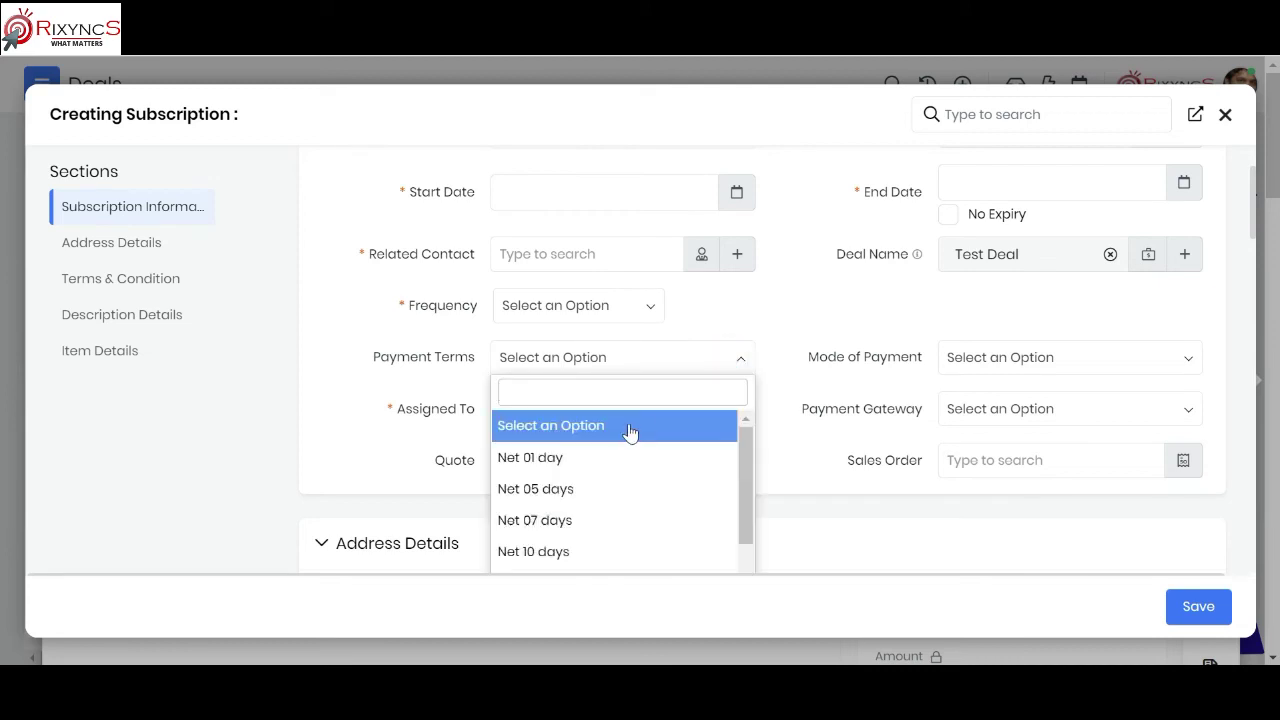
click(783, 345)
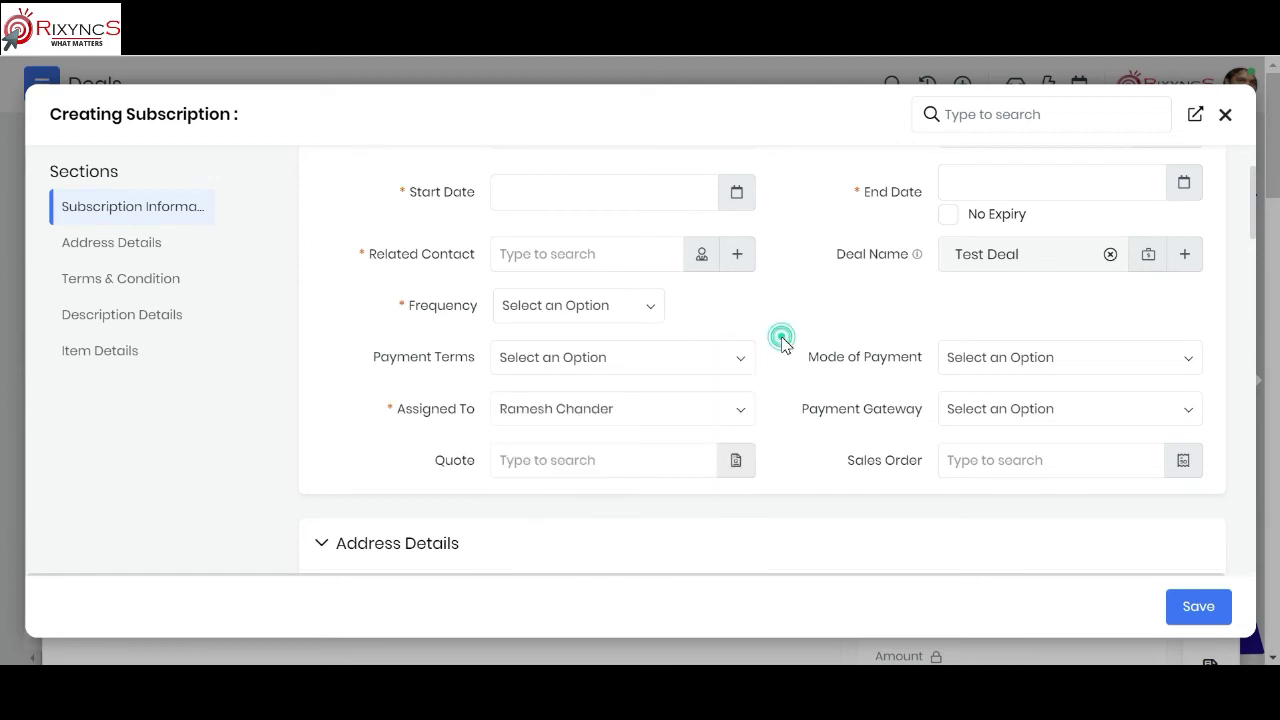
Review the Mode of Payment and Payment Gateway options for the subscription, leaving both unselected.
click(983, 361)
click(867, 300)
click(997, 425)
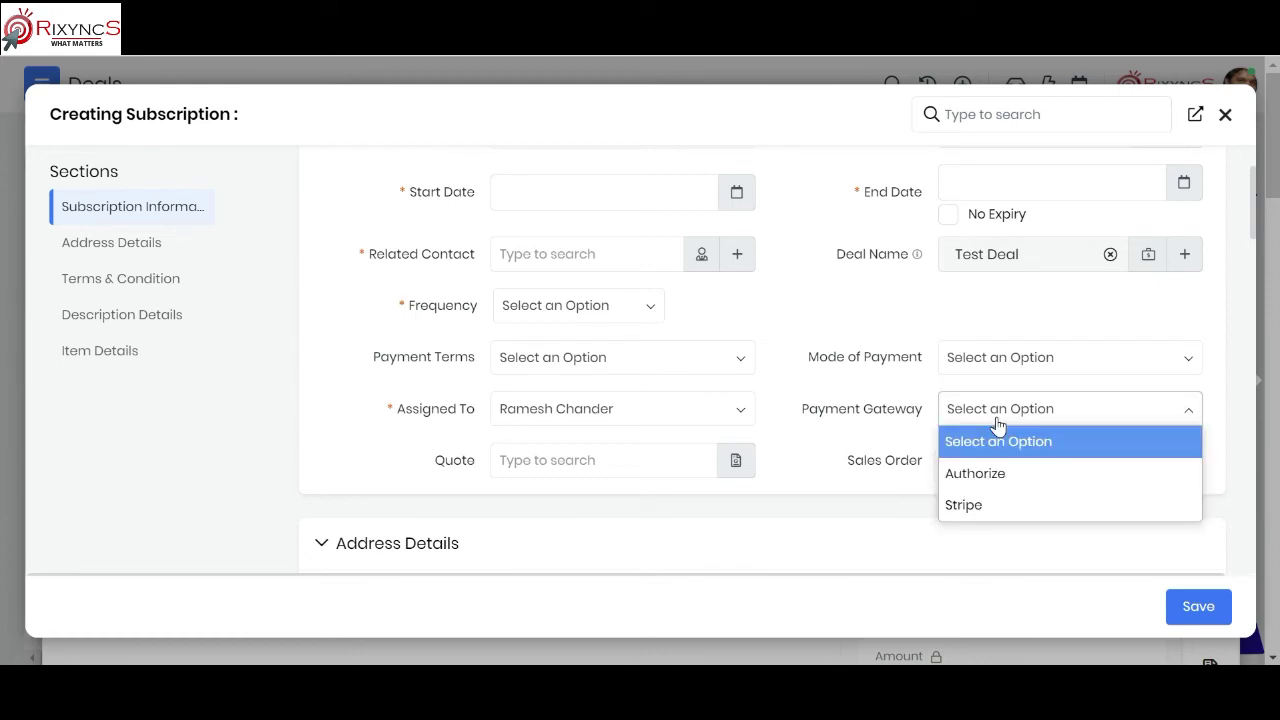
click(825, 409)
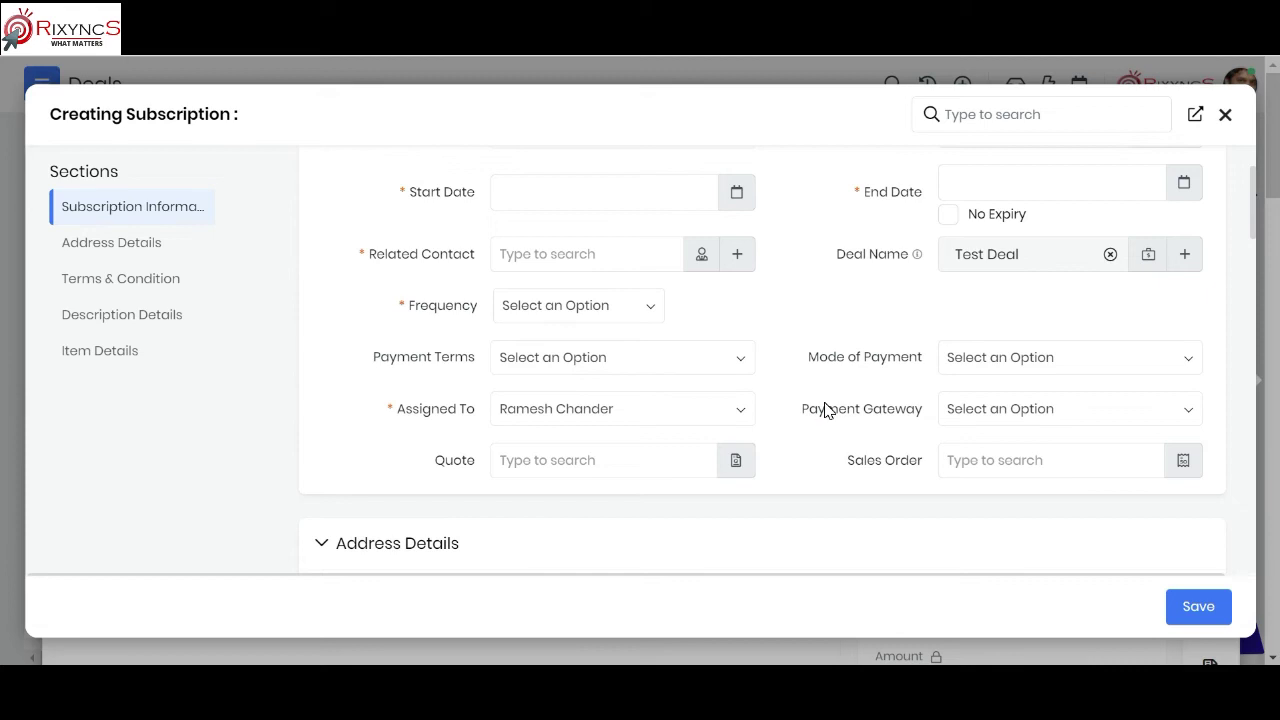
Look over the subscription's Address Details and Subscription Information sections, and close the form without saving.
scroll(825, 410, down, 6)
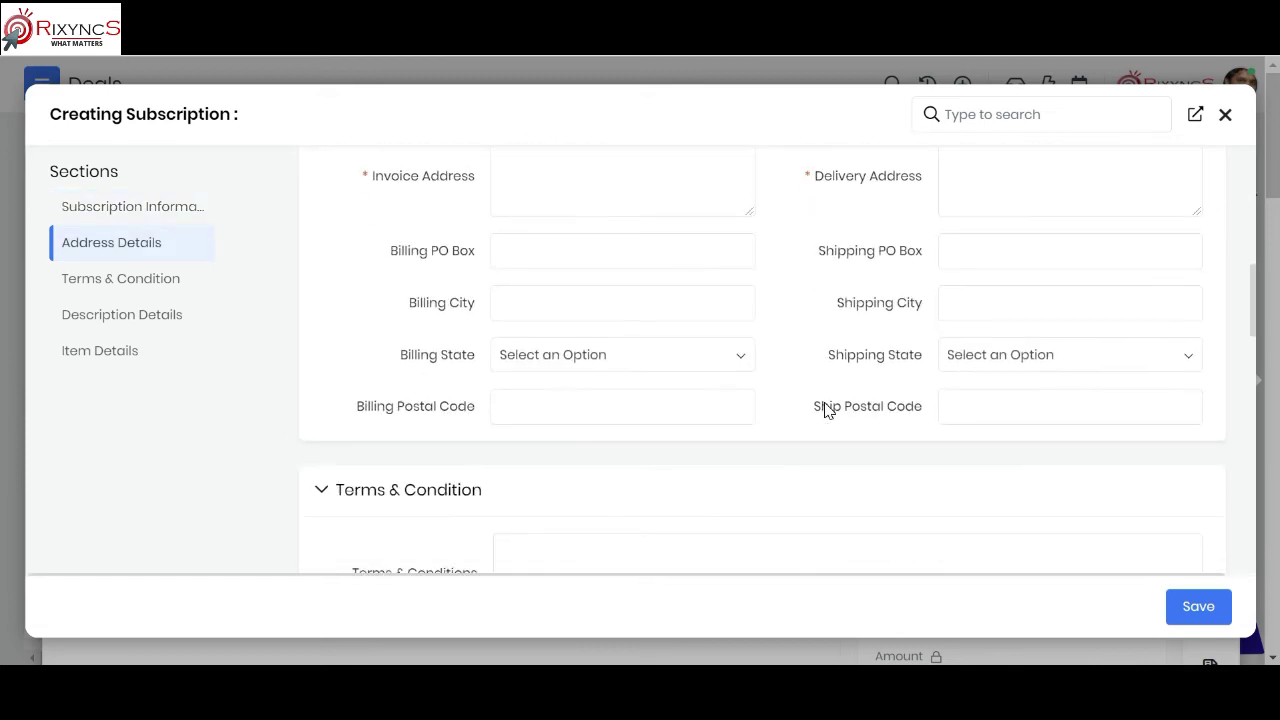
scroll(825, 410, up, 4)
scroll(825, 410, up, 3)
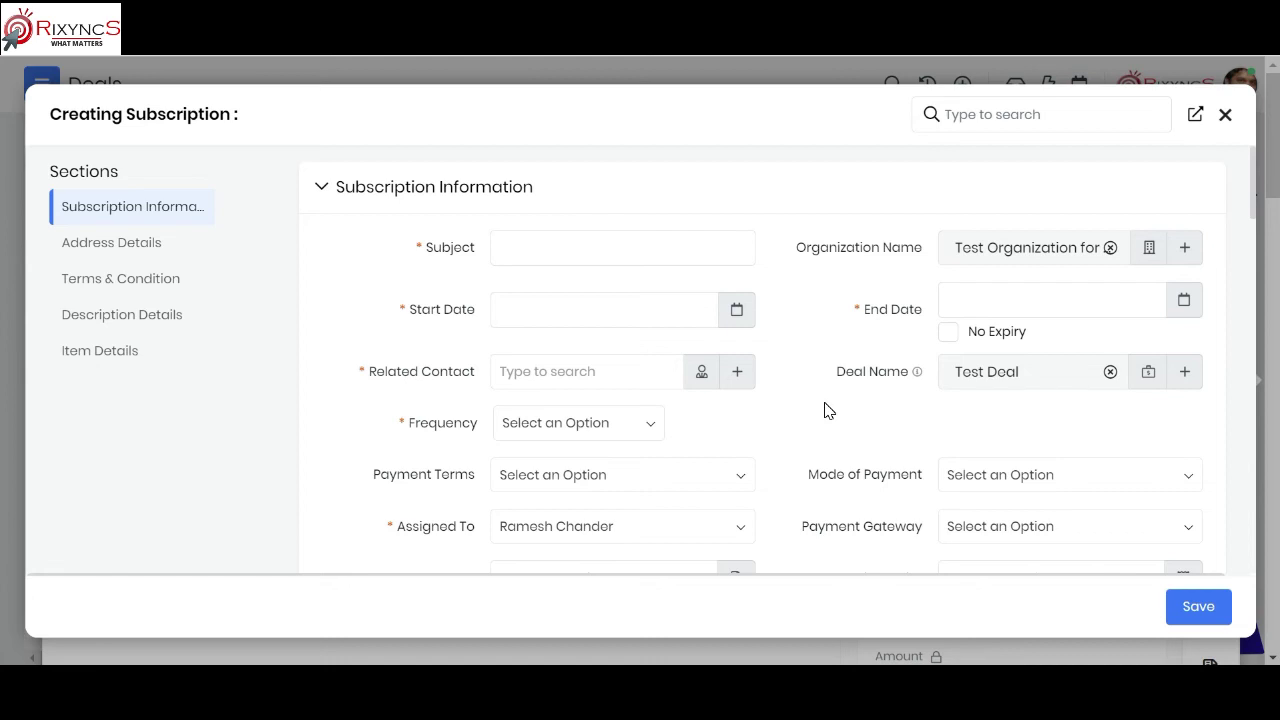
click(1225, 117)
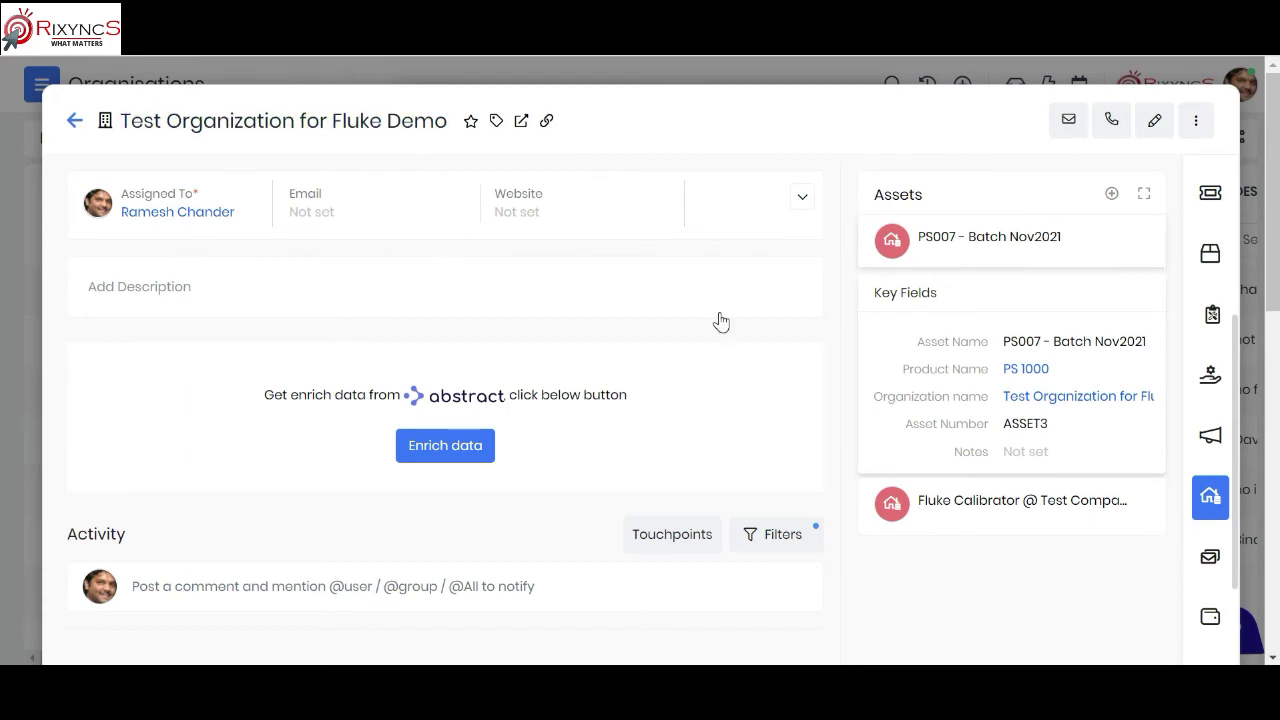
Preview the key fields of "PS007 - Batch Nov2021" among Test Organization for Fluke Demo's assets and open its full record.
mouse_move(1215, 521)
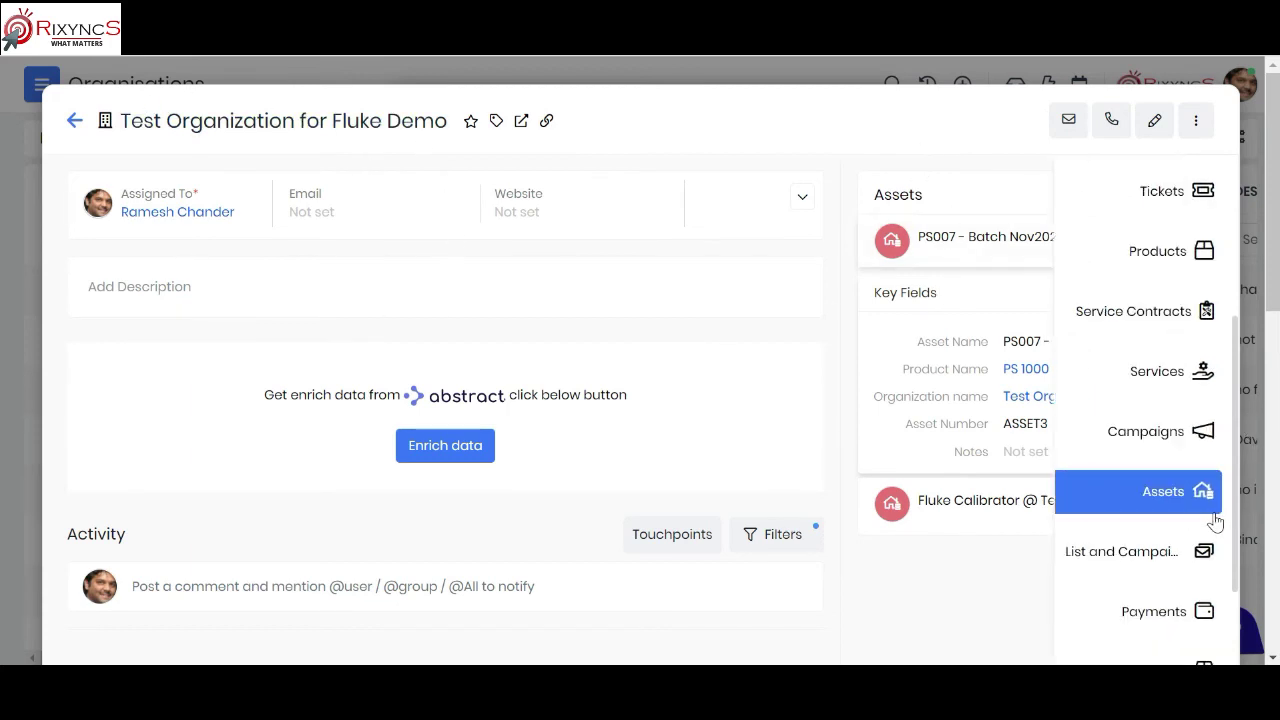
click(893, 243)
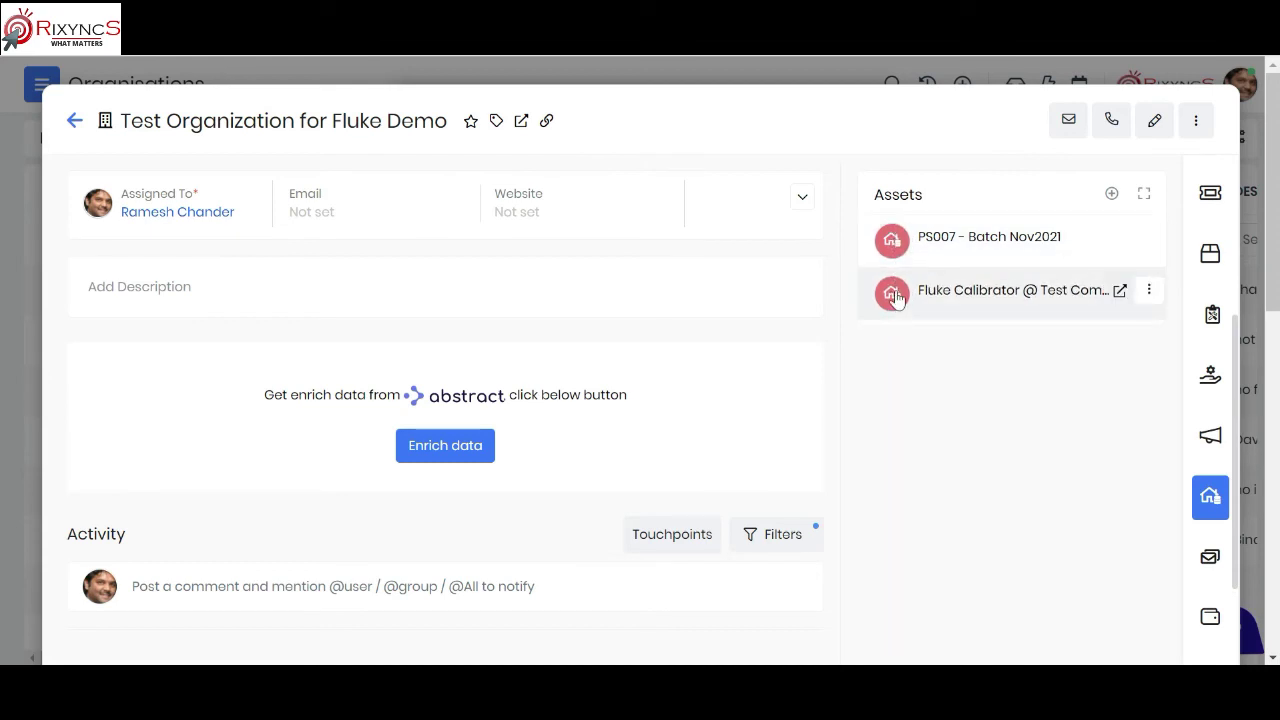
click(894, 243)
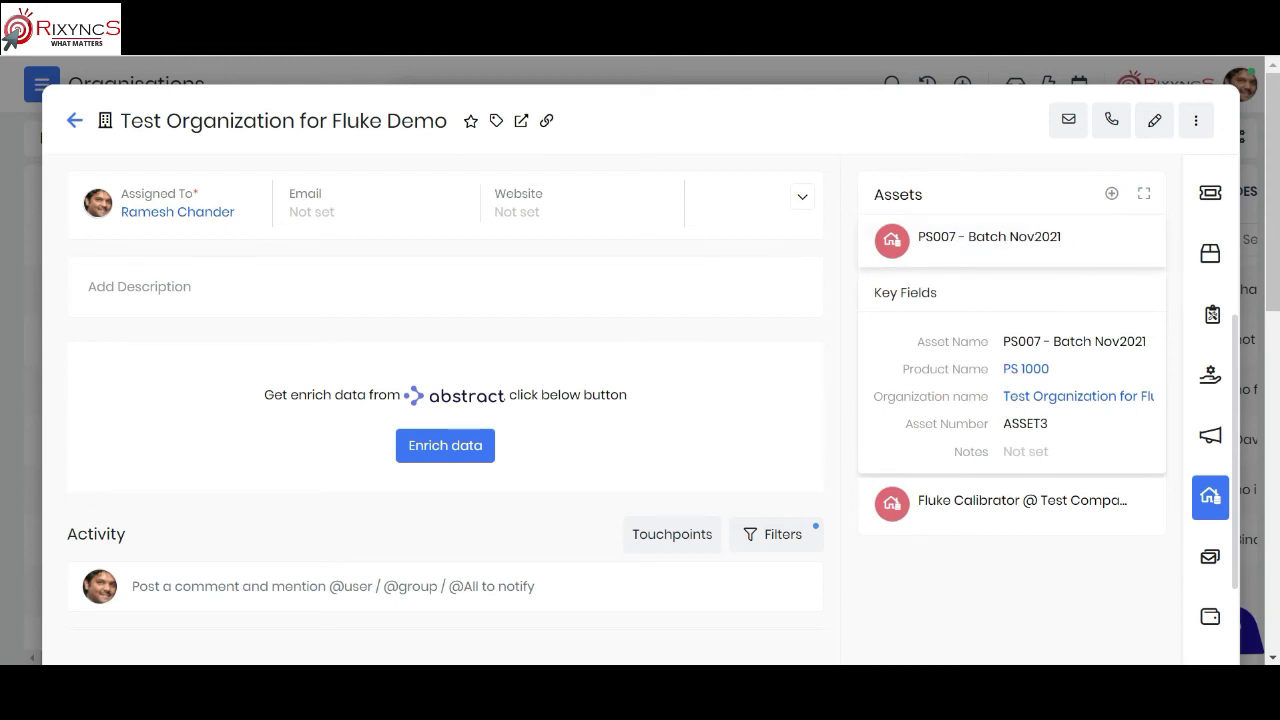
click(989, 236)
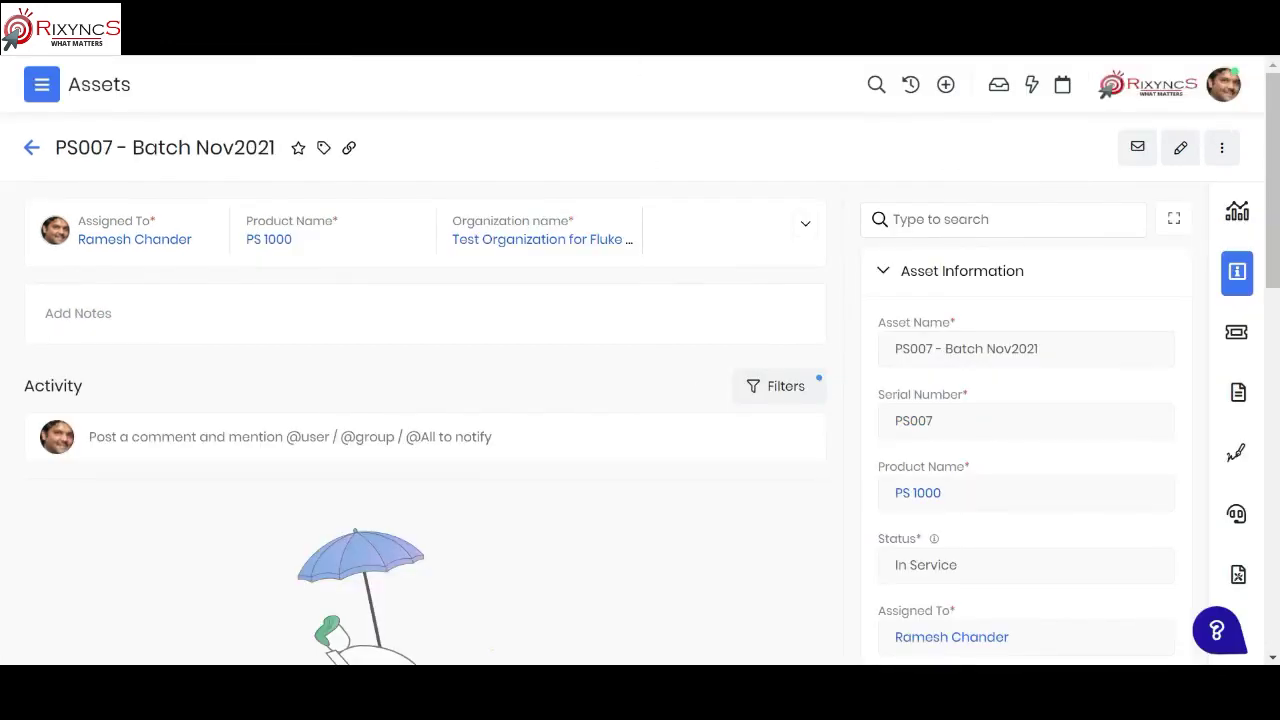
Examine the Asset Information of "PS007 - Batch Nov2021", including its serial number, status, service and sale dates, organization and tag number.
scroll(1029, 557, down, 6)
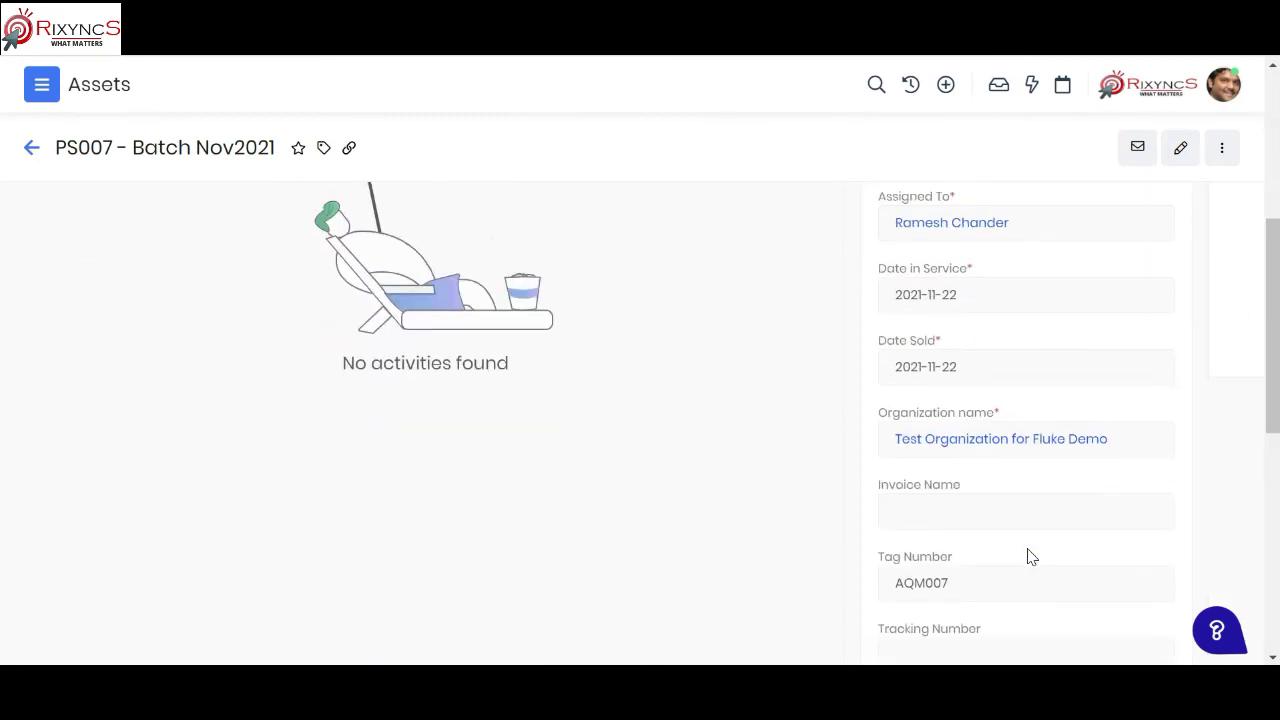
scroll(1029, 450, down, 4)
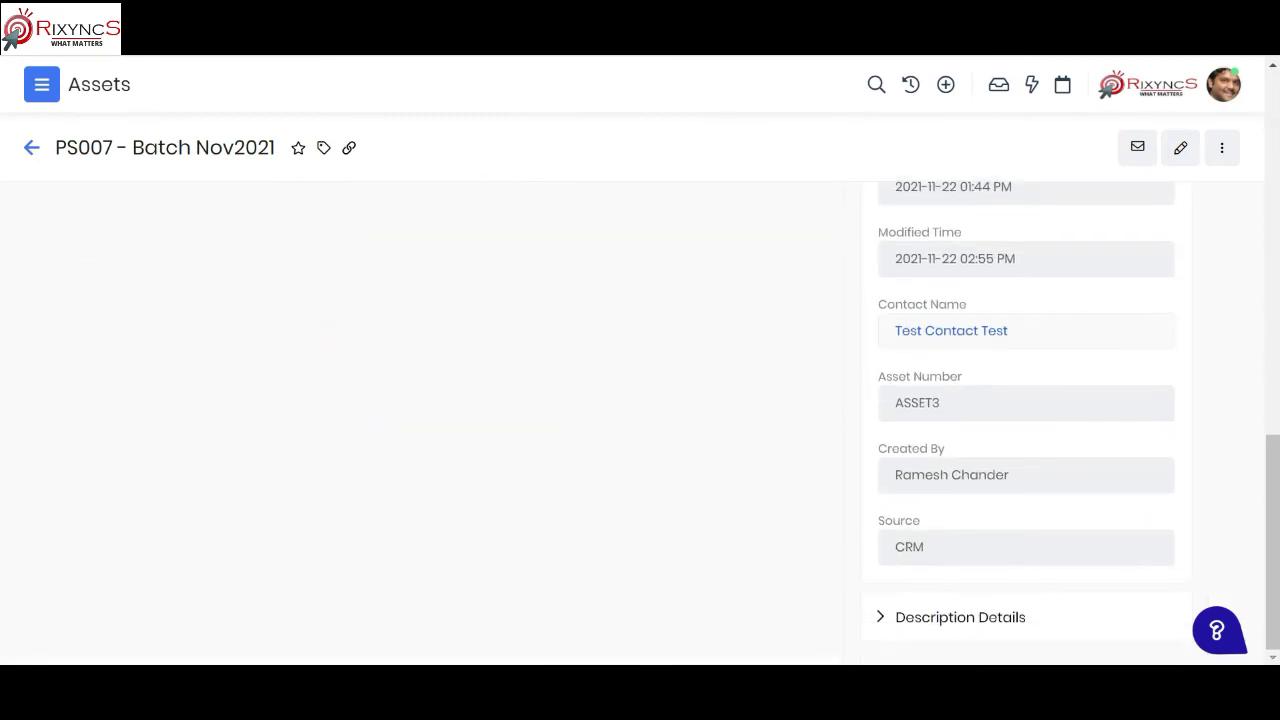
scroll(1029, 450, up, 3)
scroll(1031, 556, up, 1)
scroll(1031, 557, up, 2)
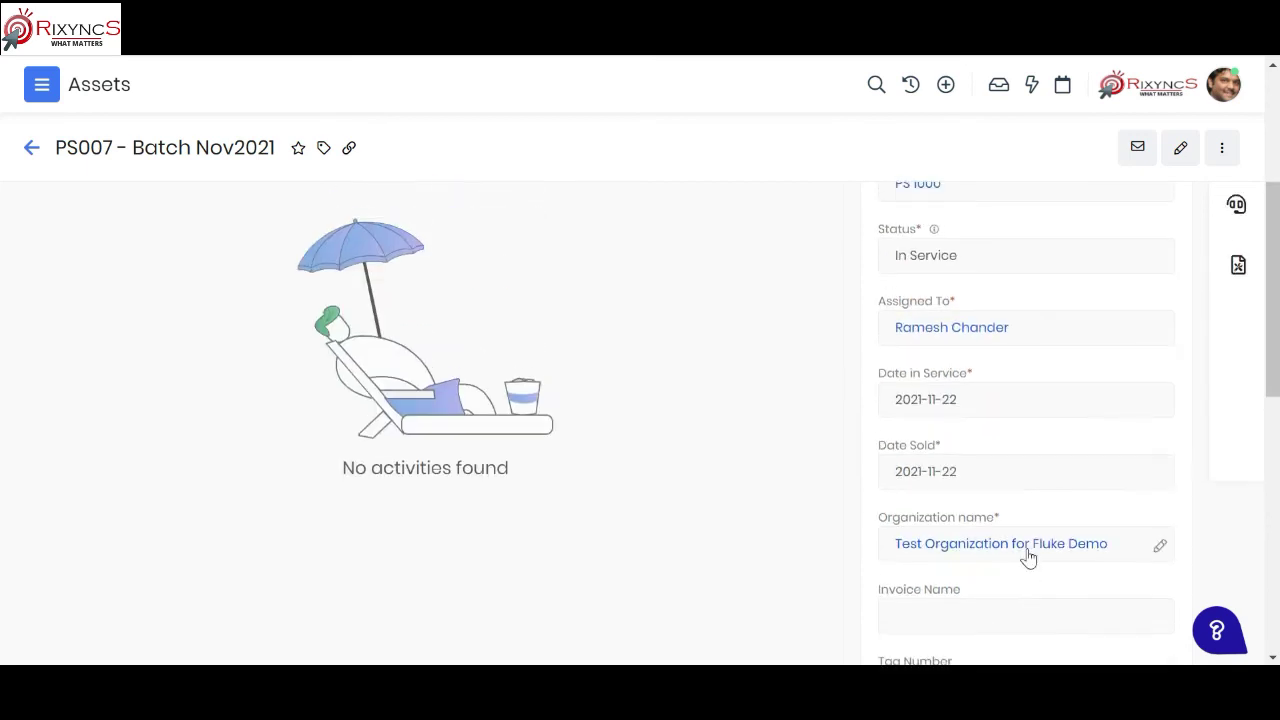
scroll(1026, 557, down, 2)
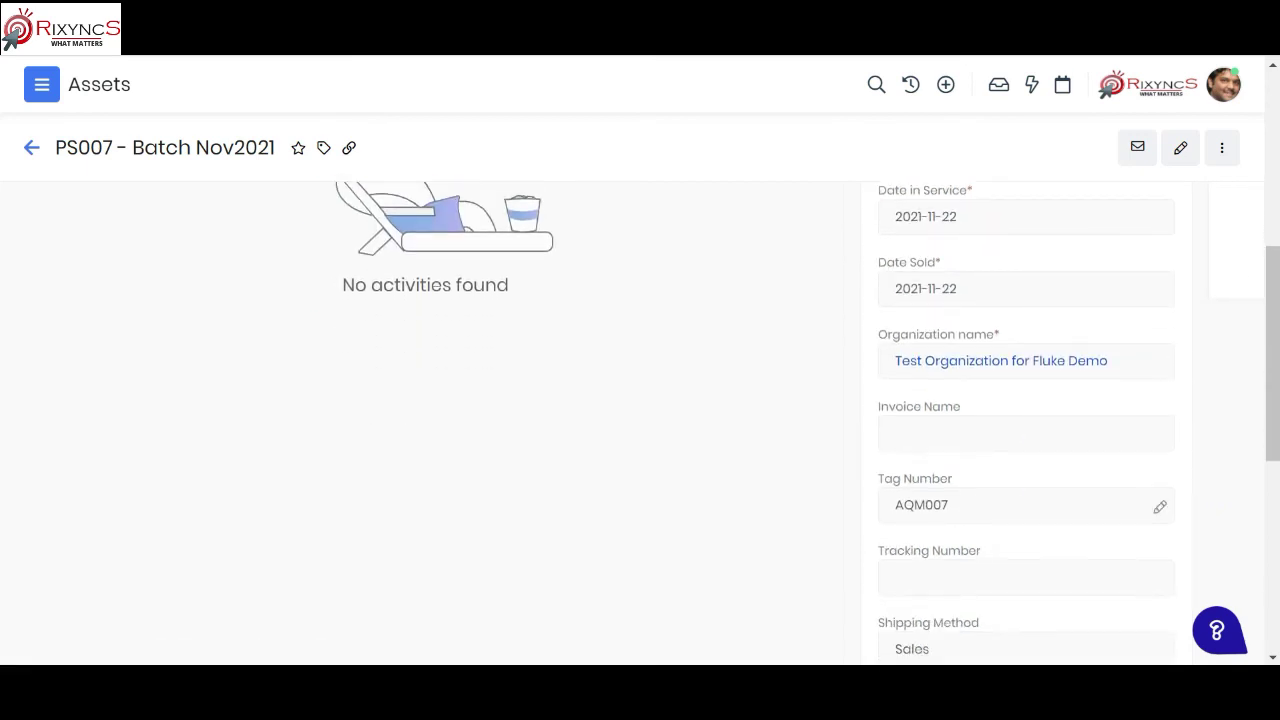
scroll(900, 500, up, 3)
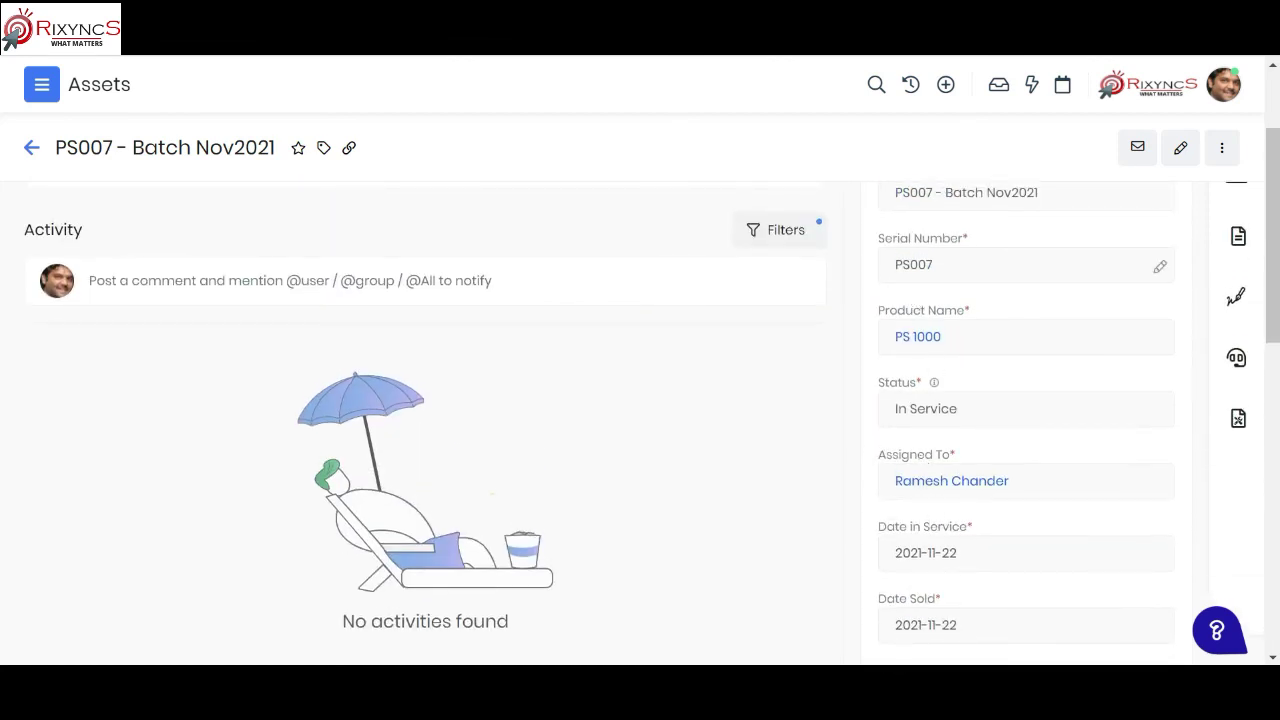
scroll(922, 262, up, 1)
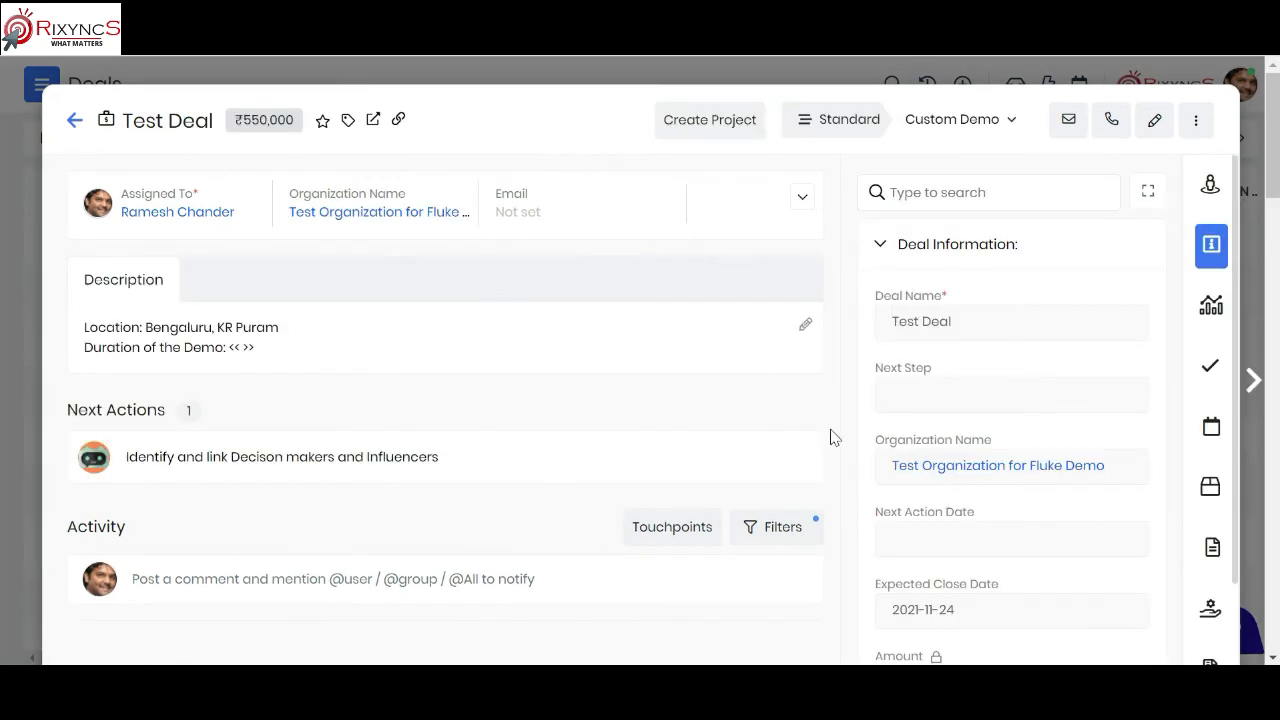
Return to Test Deal and view the categories of related records available for it.
mouse_move(1190, 556)
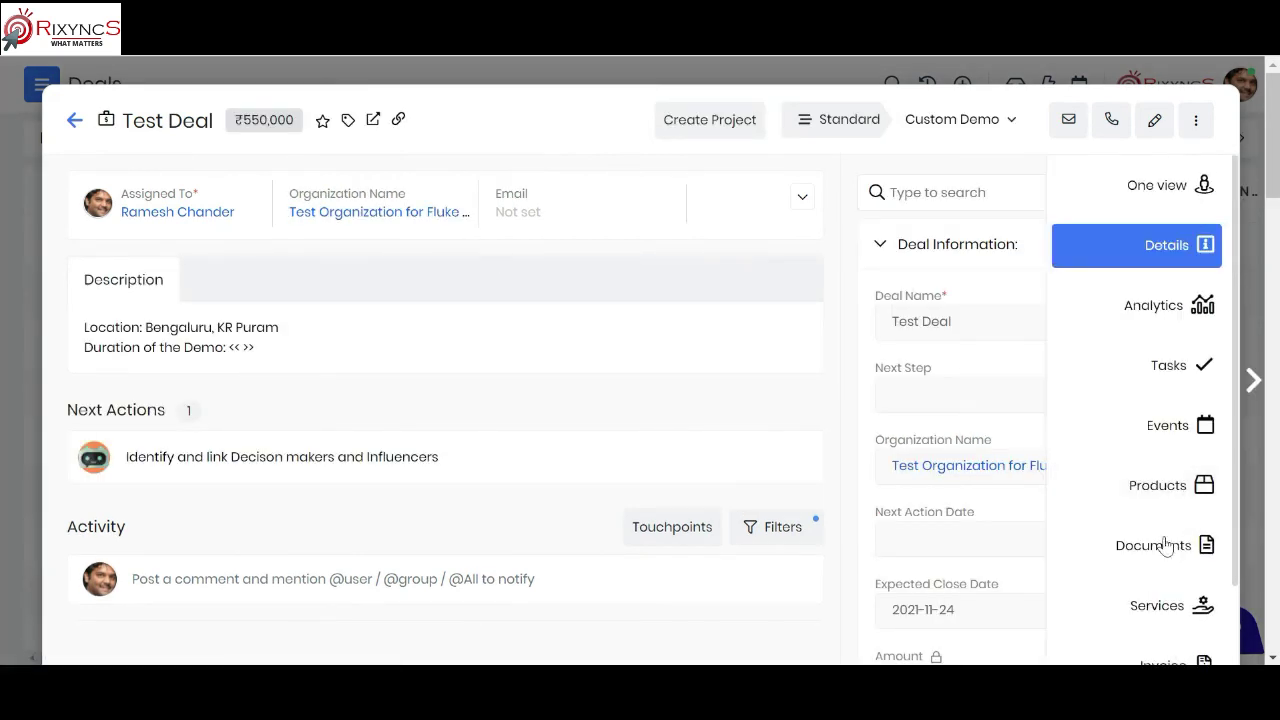